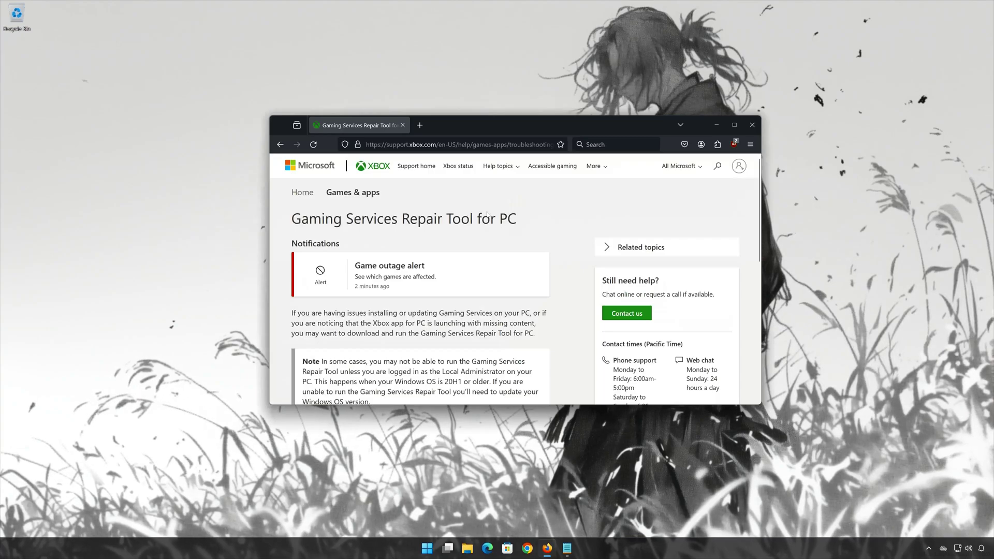
- Download the Gaming Services Repair Tool for PC from the support page's Downloadable version section and close the browser
scroll(481, 266, down, 4)
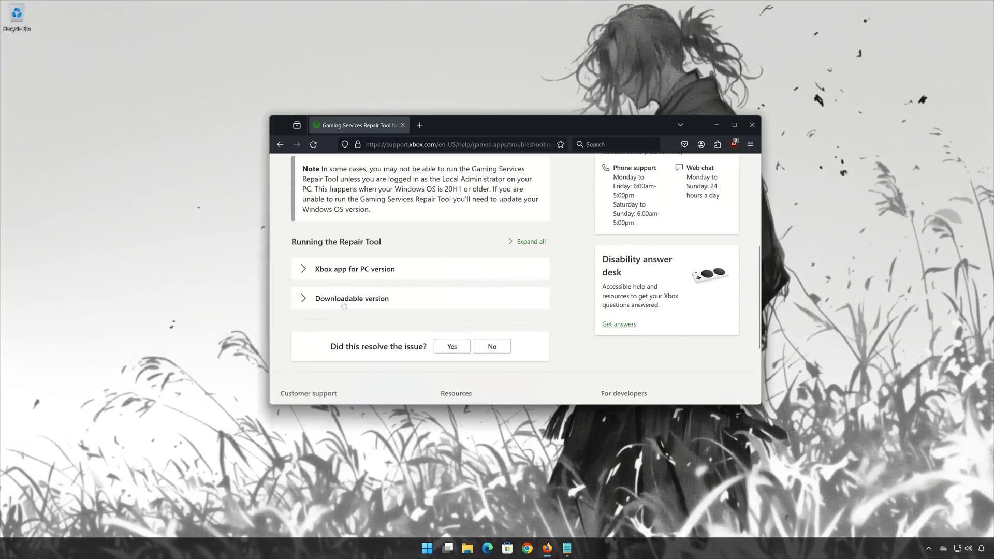
click(303, 298)
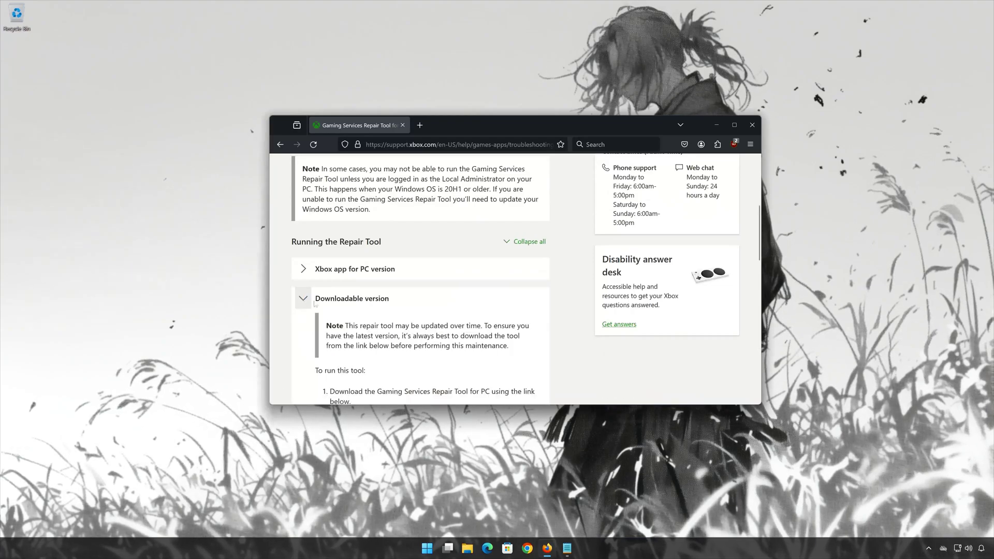
scroll(439, 307, down, 7)
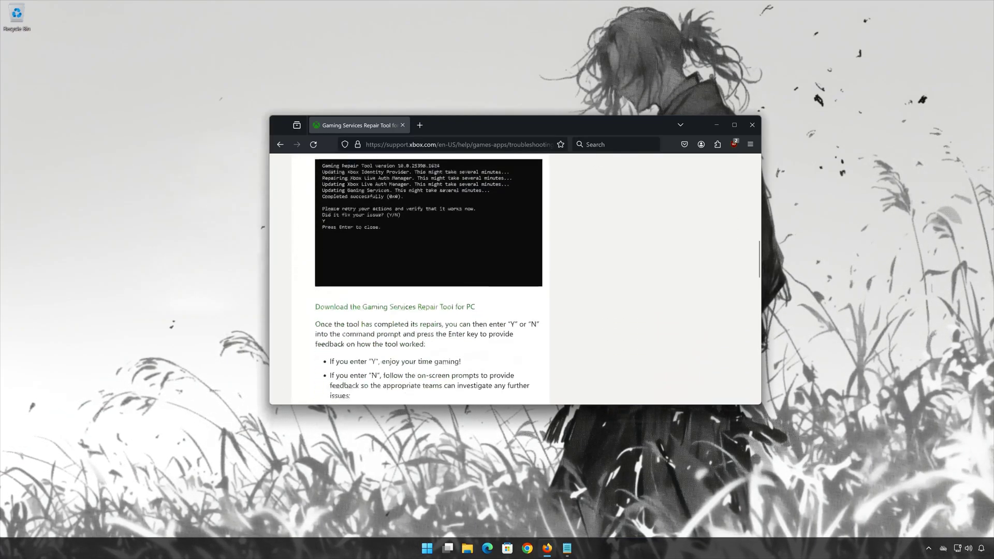
scroll(439, 308, down, 2)
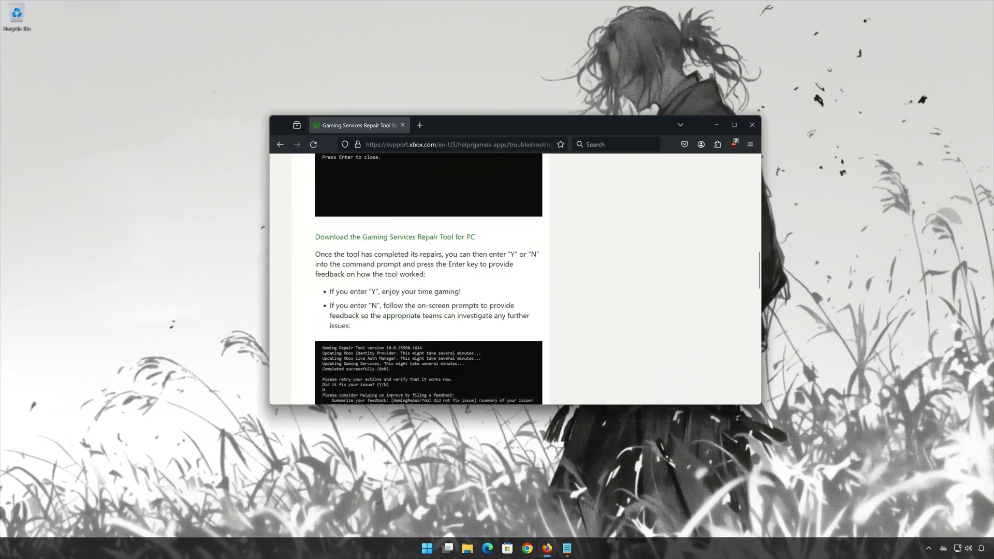
click(411, 242)
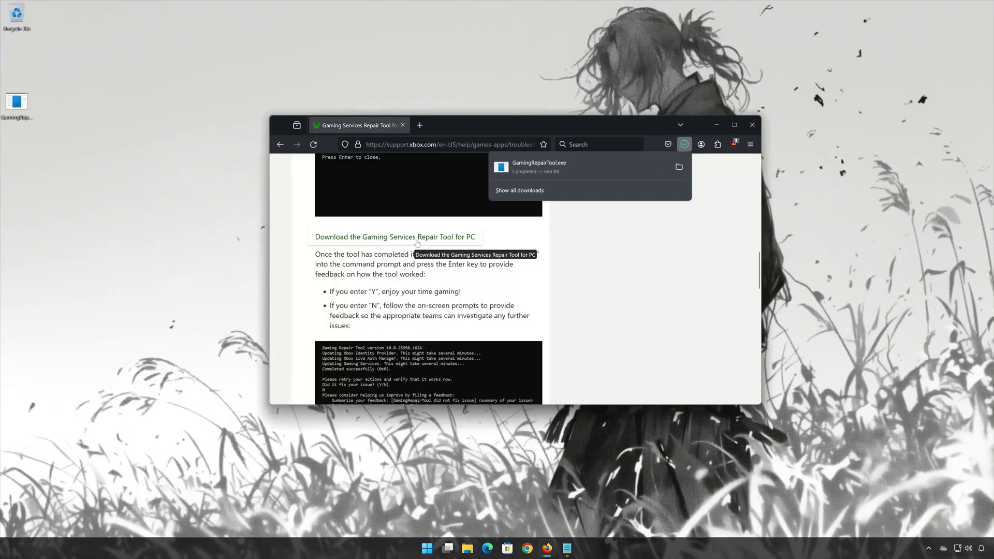
key(Escape)
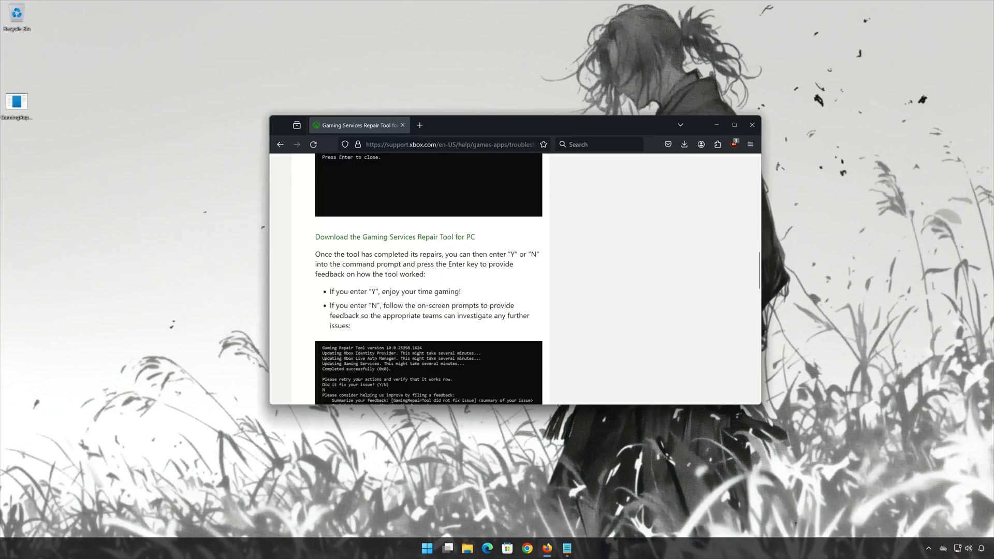
click(752, 125)
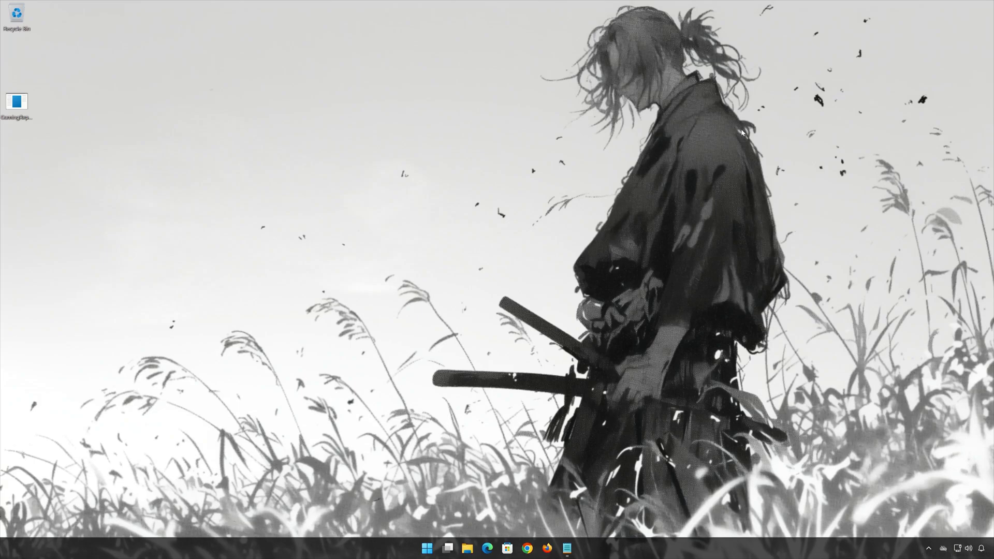
- Run the downloaded GamingRepairTool.exe from the desktop as administrator and allow the User Account Control requests
right_click(17, 115)
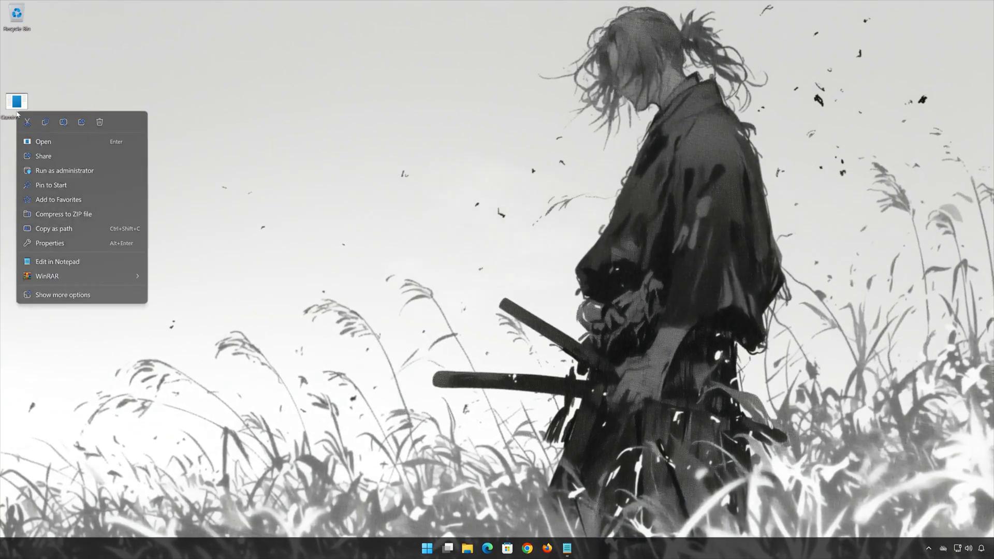
click(66, 173)
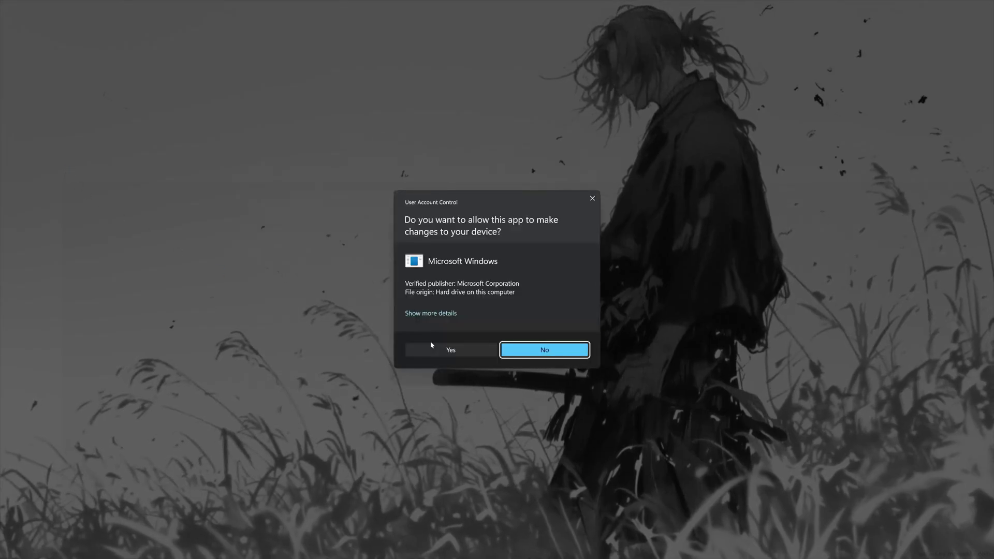
click(457, 350)
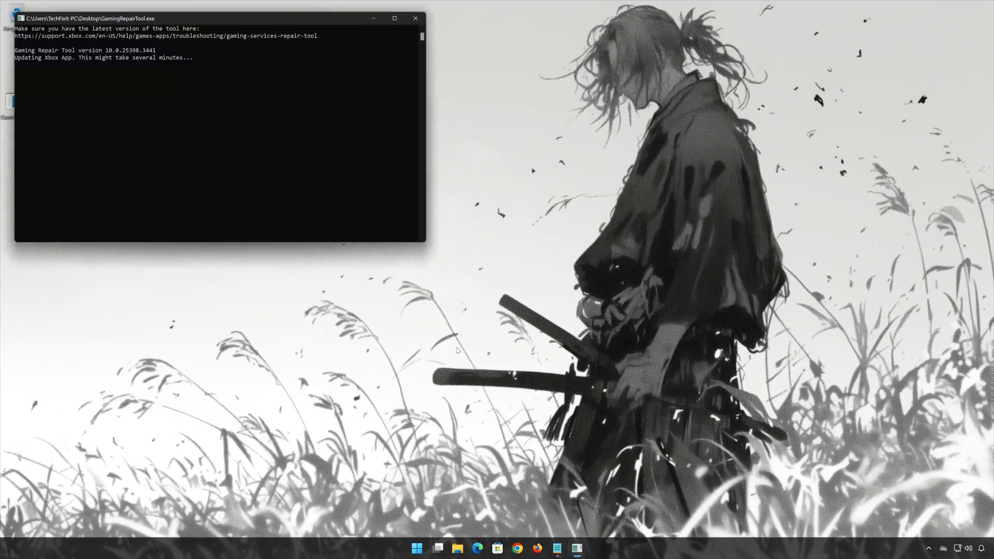
drag(267, 23, 540, 144)
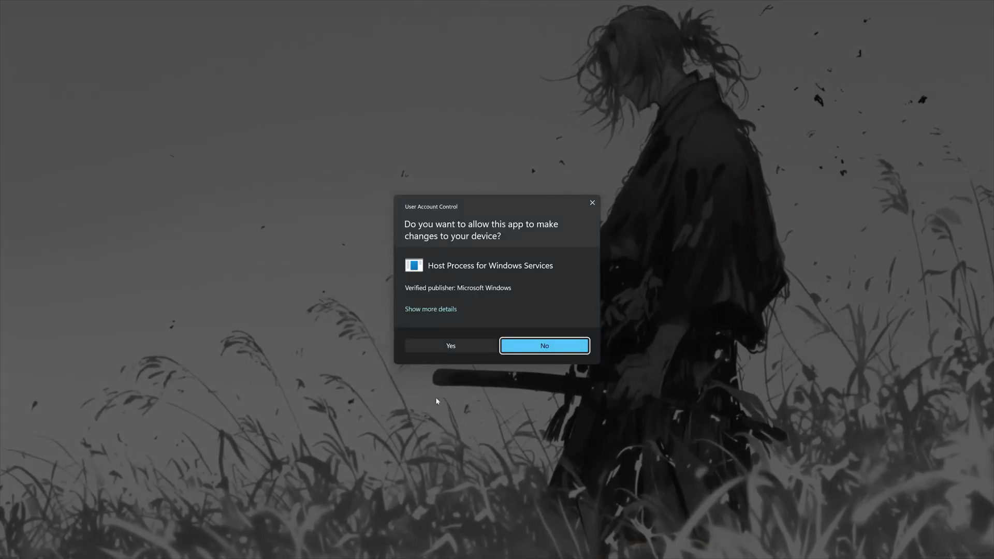
click(458, 346)
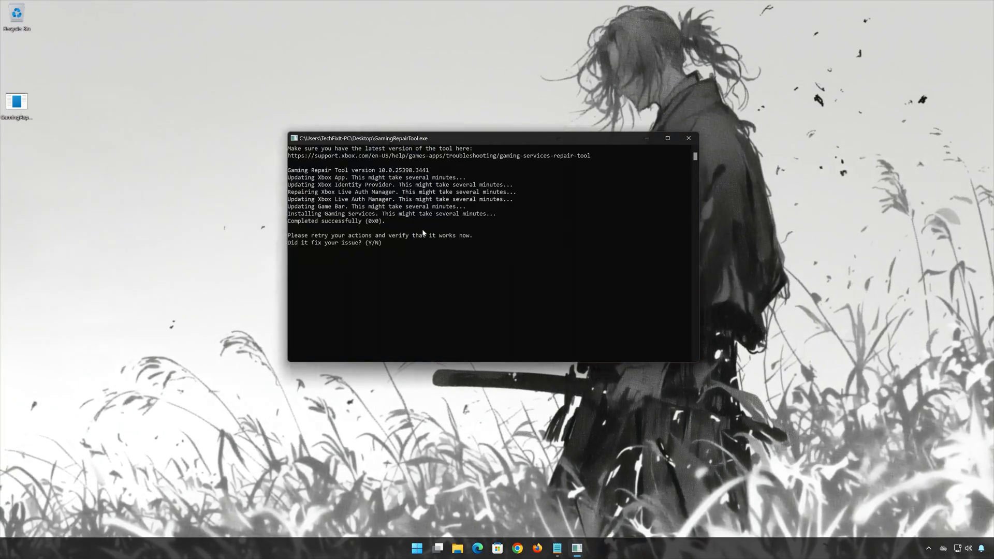
- Answer "y" to the repair tool's question about whether the issue is fixed, and close the tool
text(y)
key(Return)
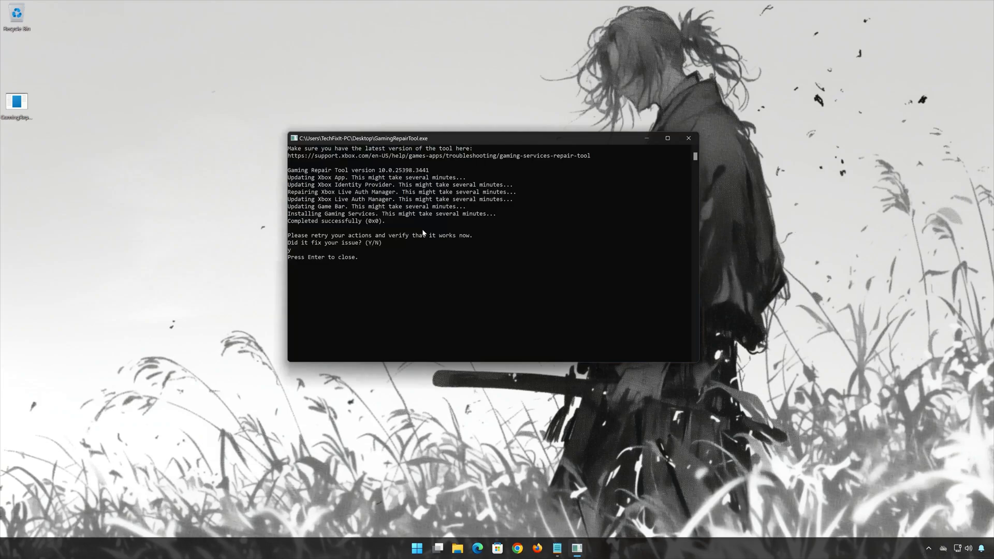
key(Return)
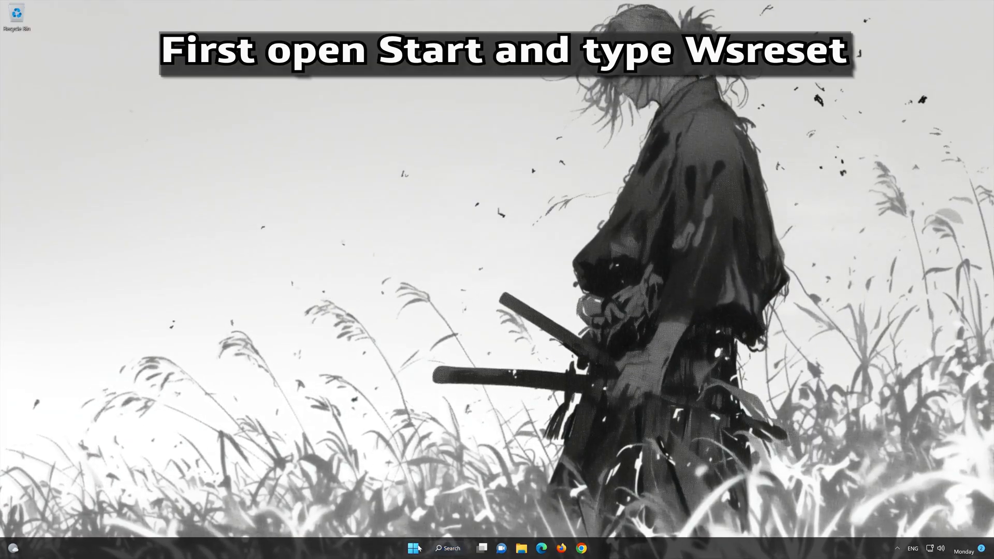
- Search Windows for "wsreset" and run the command to reset the Microsoft Store cache
click(419, 548)
text(w)
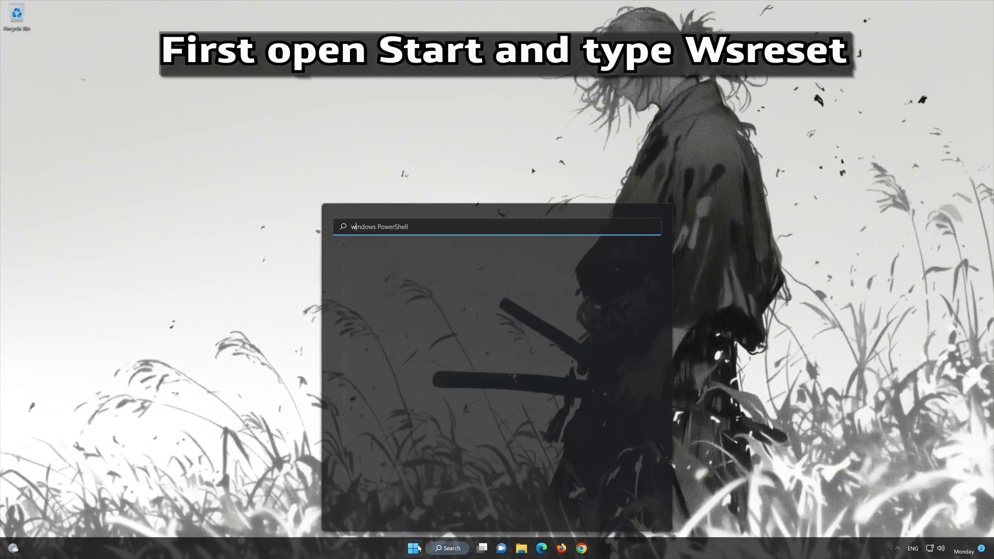
text(sreset)
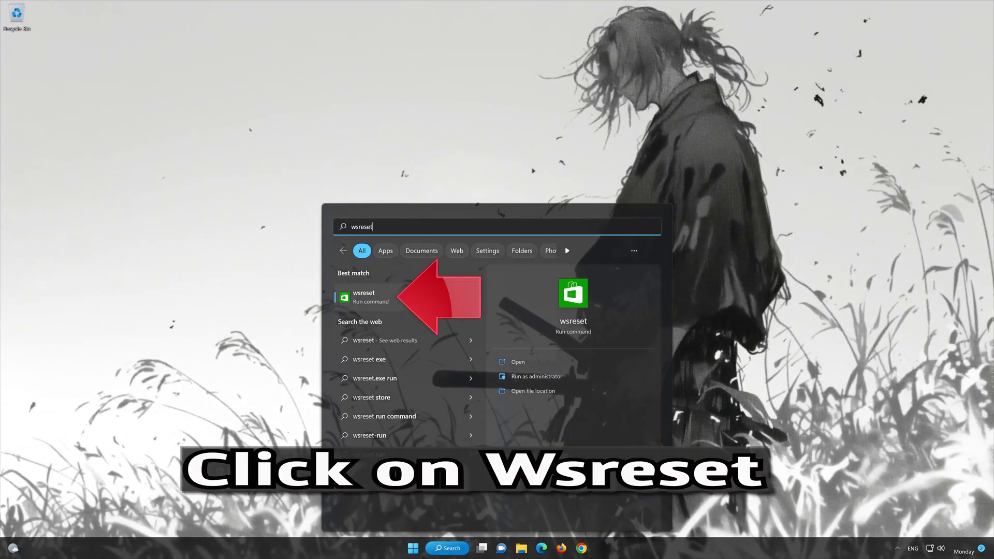
click(420, 297)
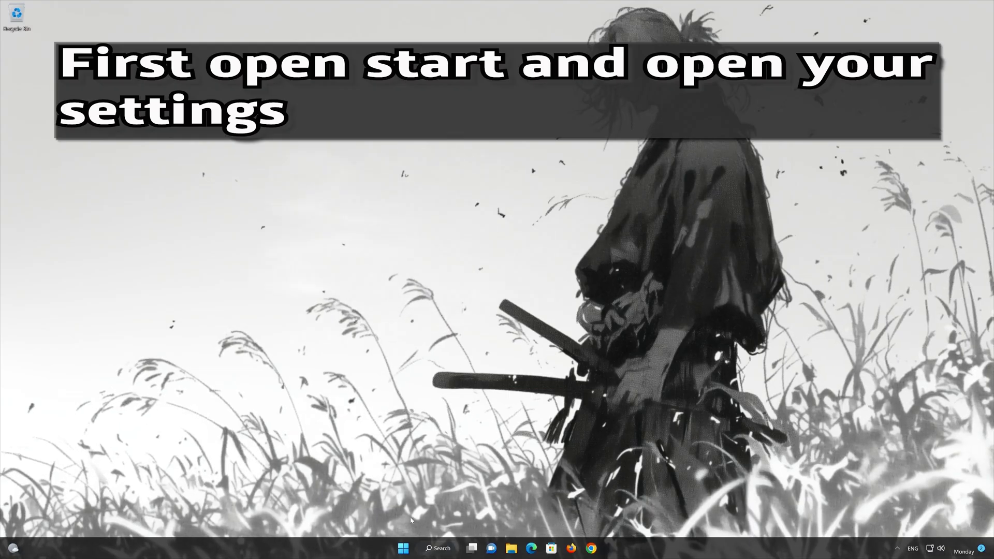
- Open the advanced options of Microsoft Store from the installed apps list in Windows Settings
click(402, 548)
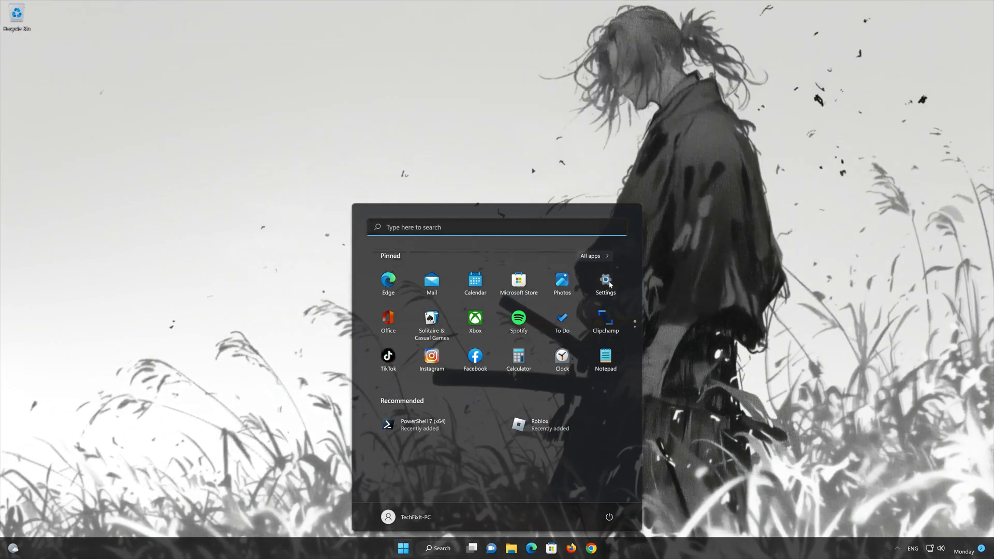
click(606, 284)
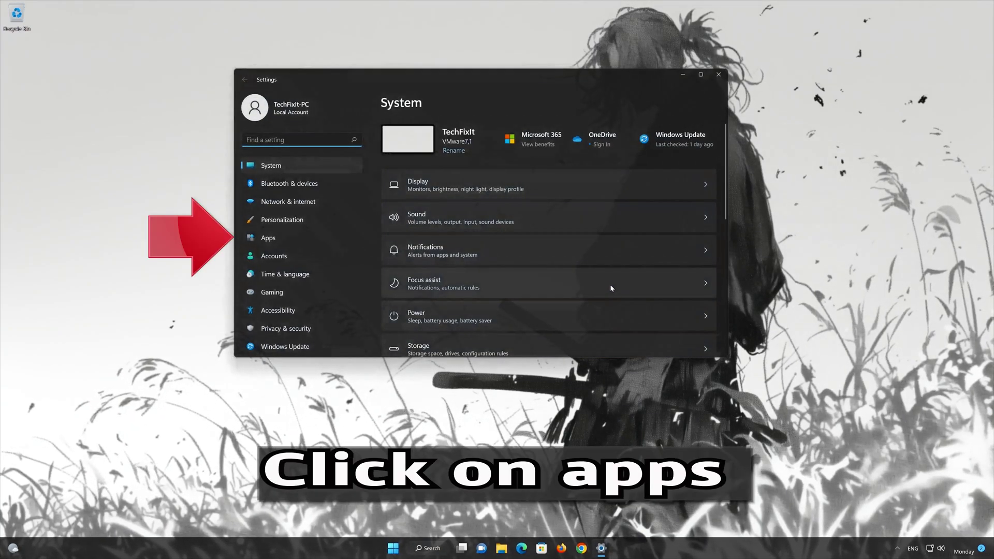
click(306, 234)
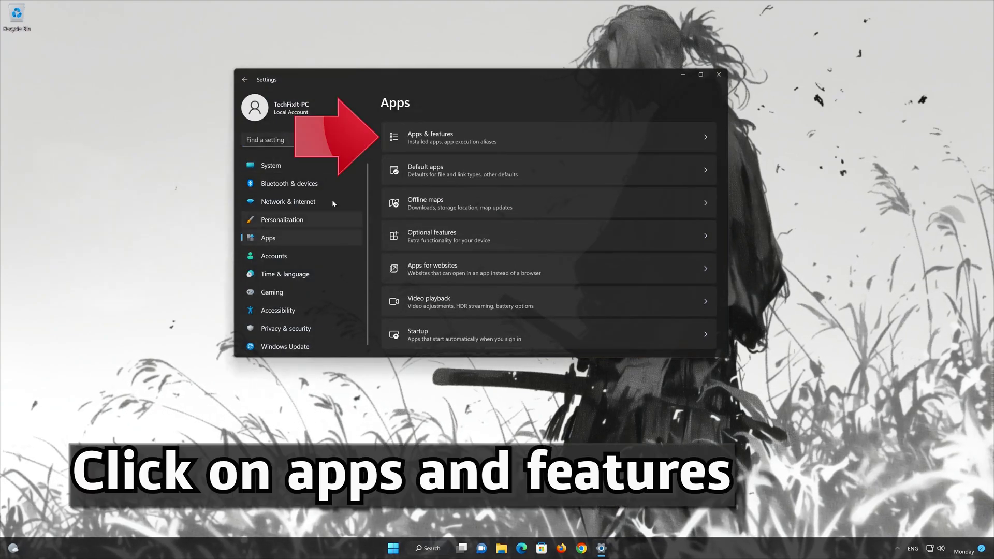
click(504, 134)
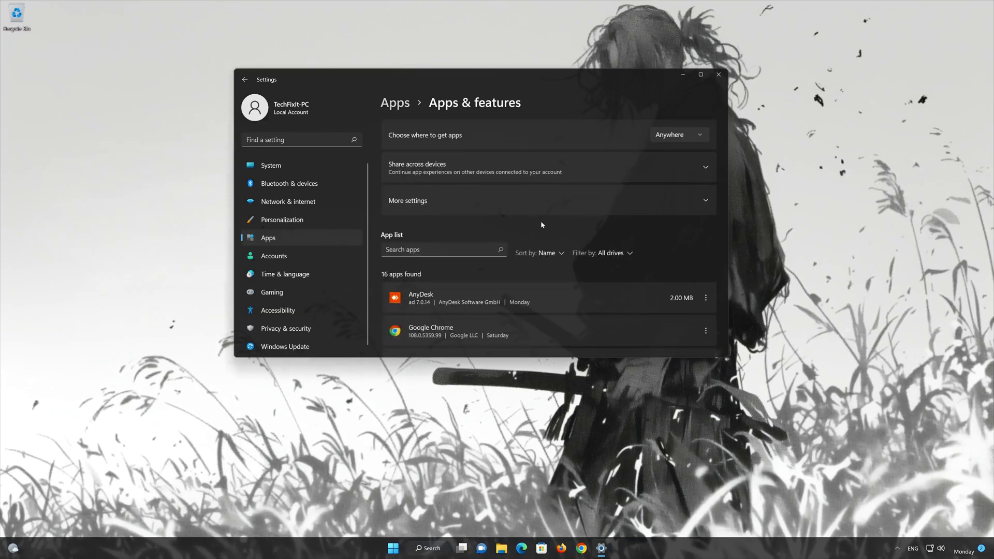
scroll(548, 244, down, 10)
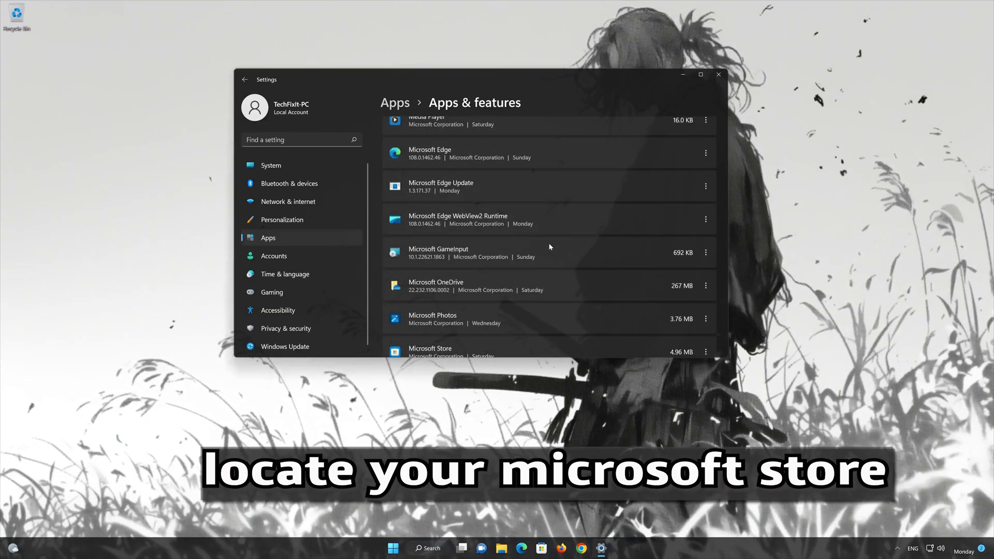
scroll(549, 244, down, 2)
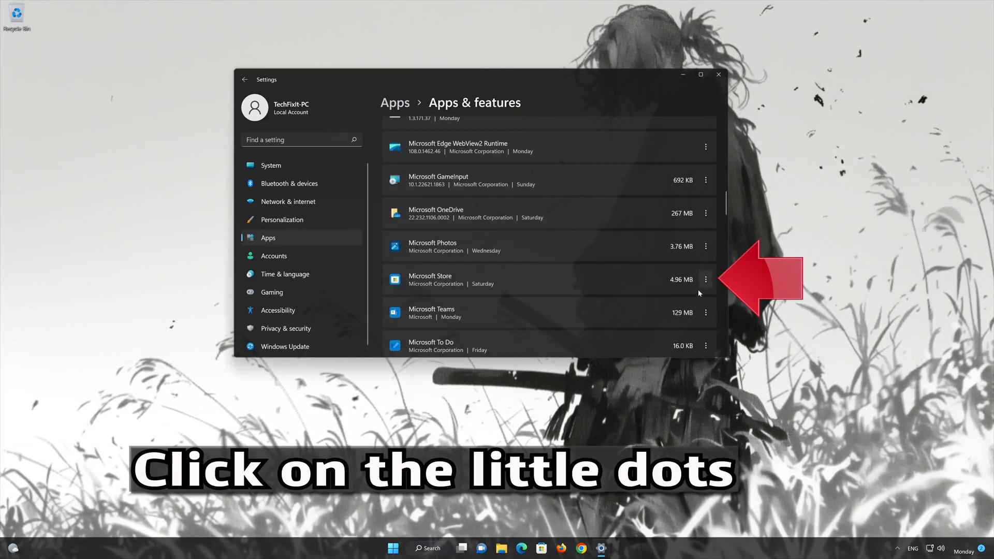
click(706, 280)
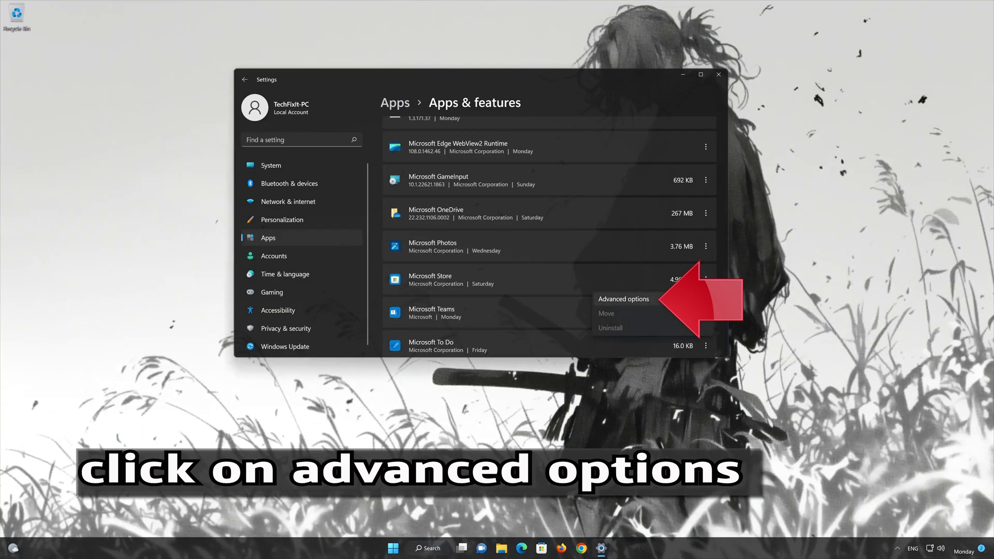
click(640, 299)
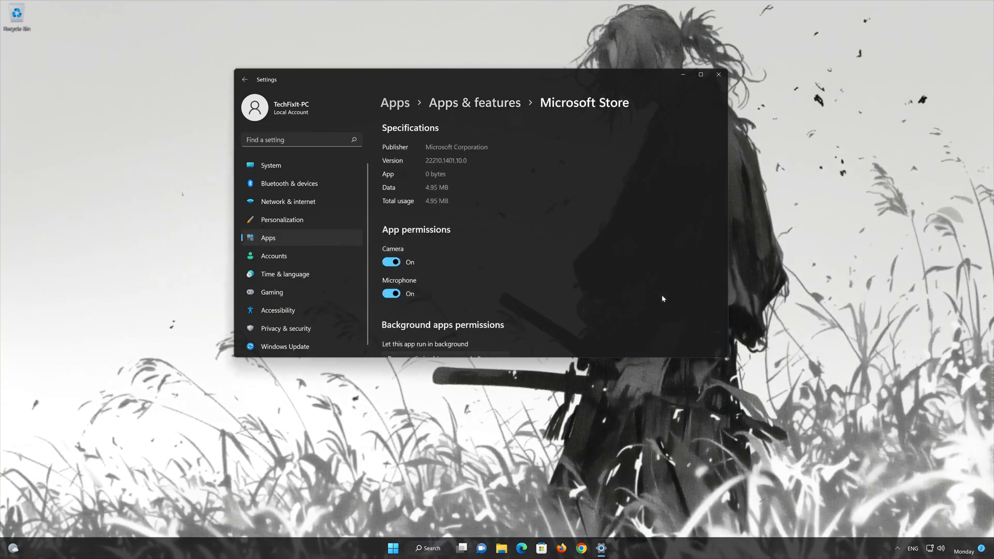
- Repair the Microsoft Store app and reset it, confirming the deletion of its app data
scroll(641, 292, down, 10)
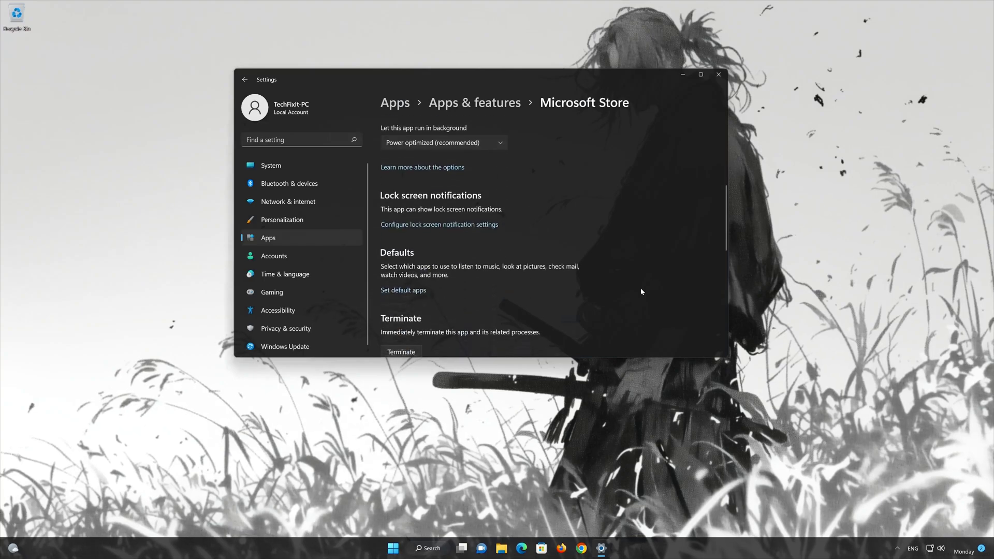
scroll(641, 291, down, 3)
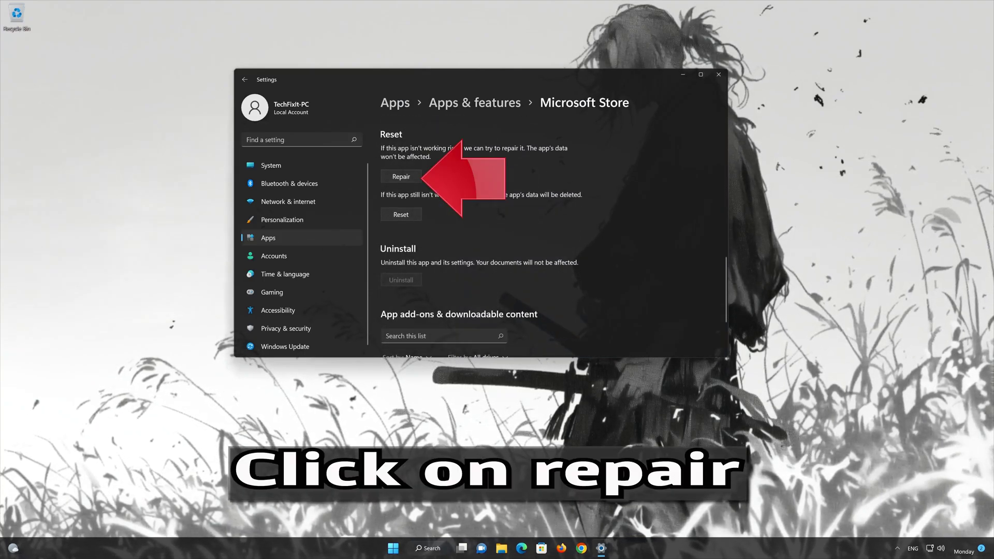
click(402, 176)
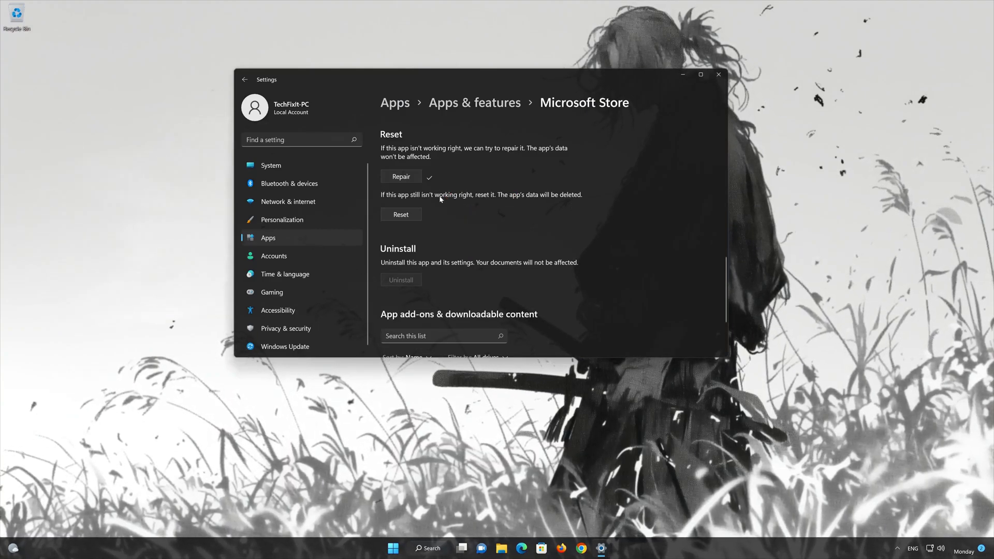
click(397, 215)
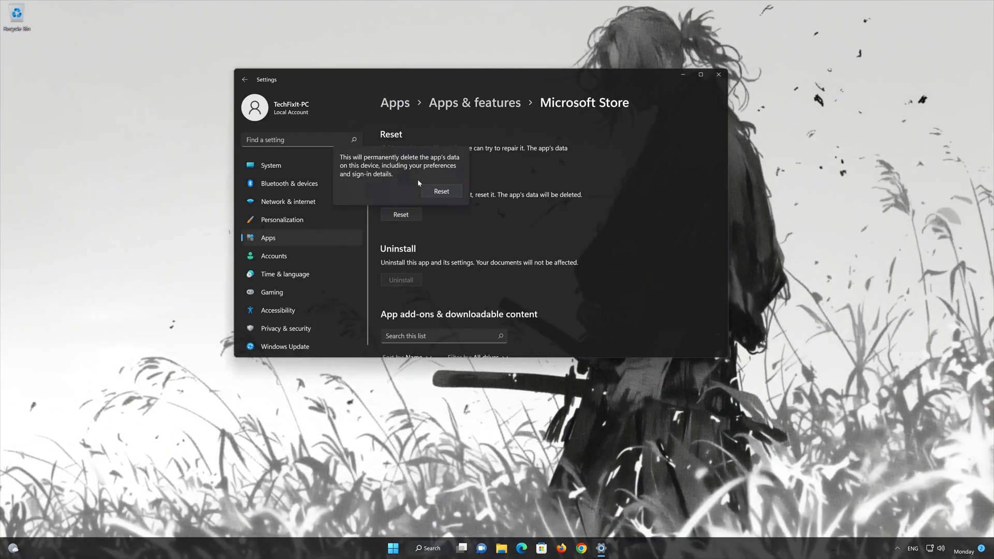
click(440, 195)
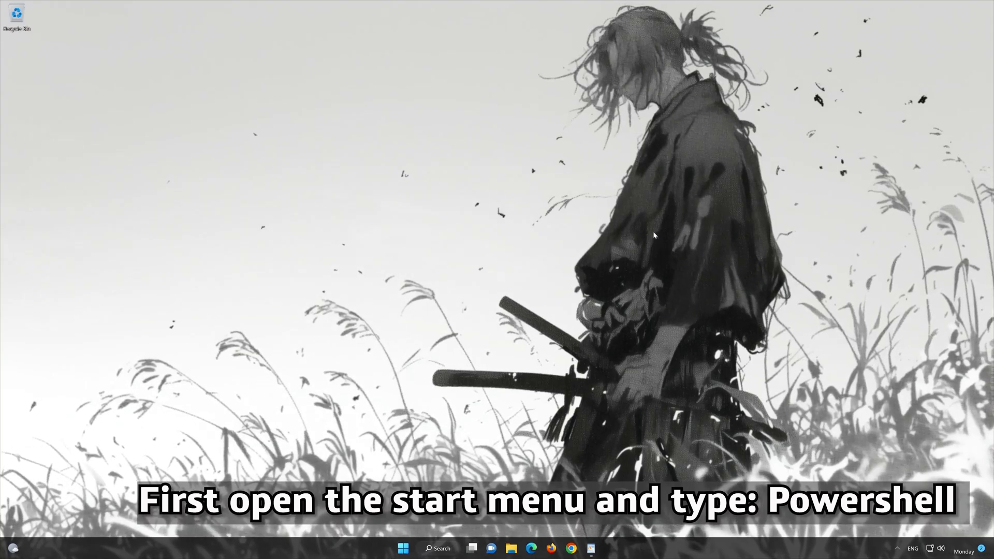
- Search Windows for "powershell", run PowerShell 7 (x64) as administrator, allow it to make changes, and move its window towards the screen's centre
click(403, 551)
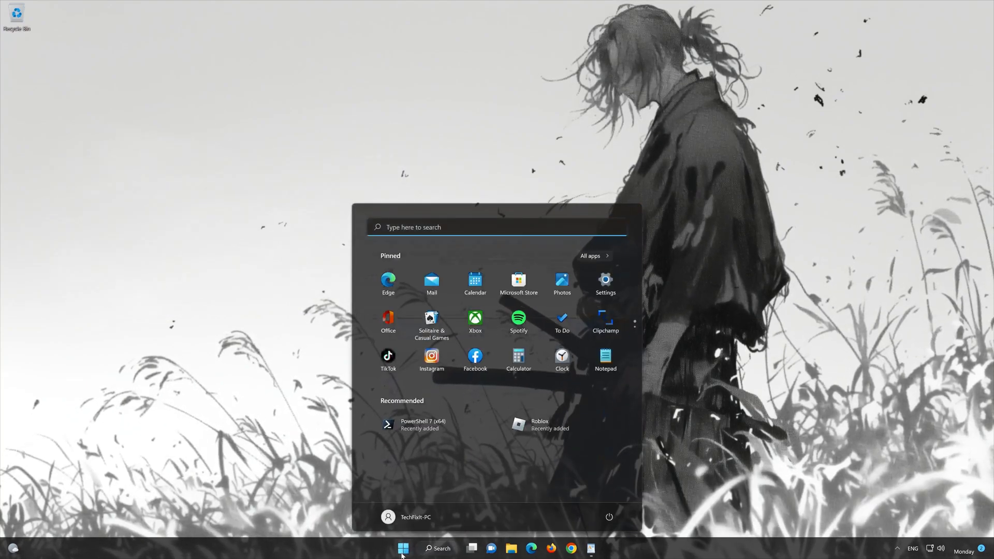
text(powers)
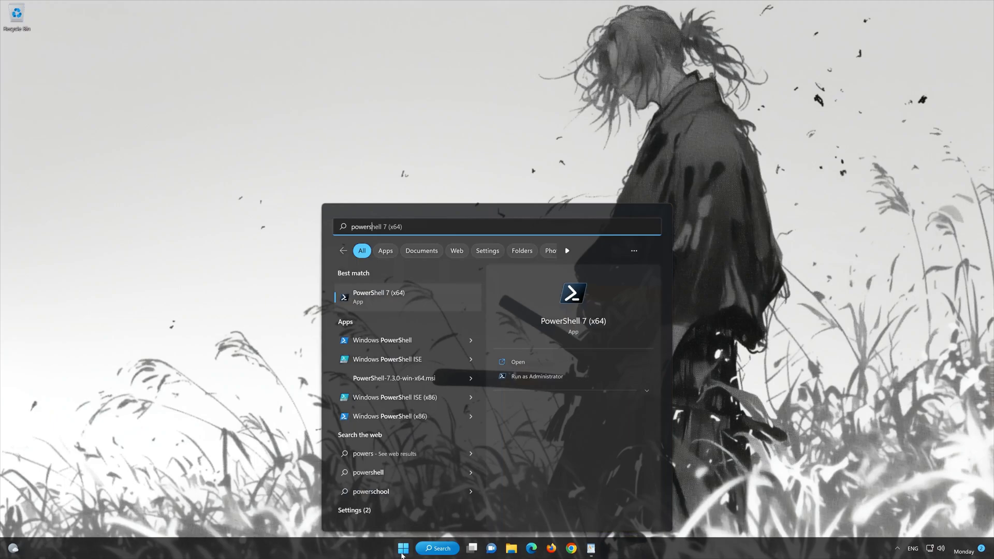
text(hell)
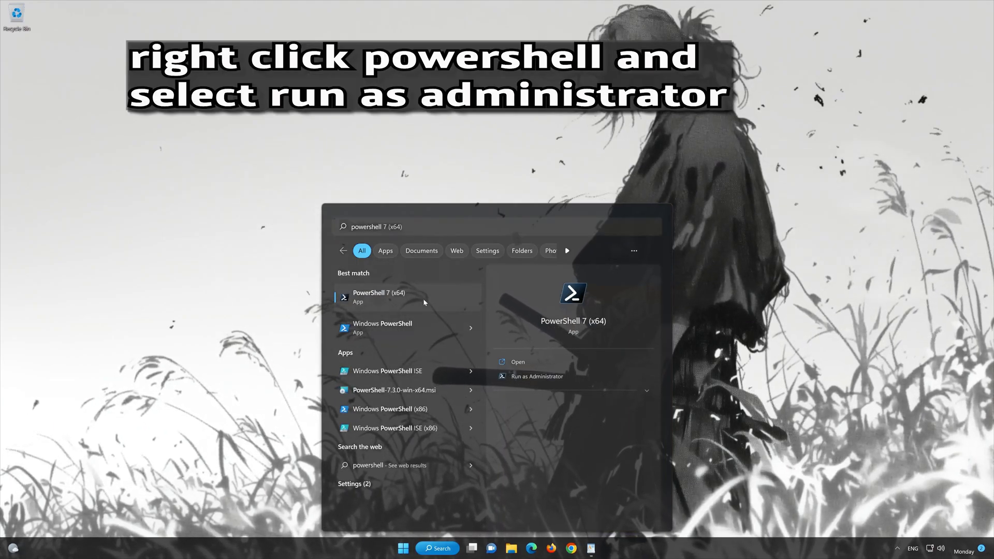
right_click(424, 298)
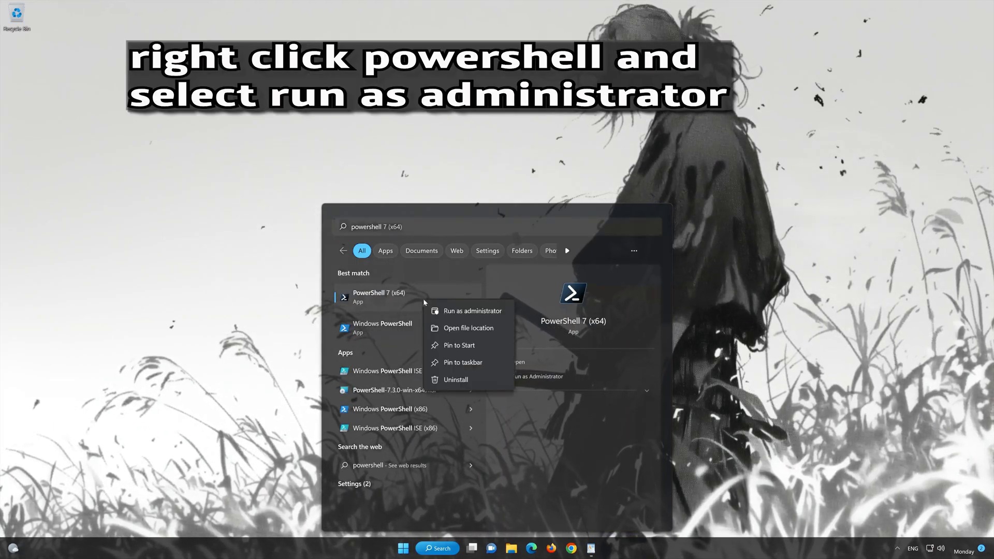
click(482, 311)
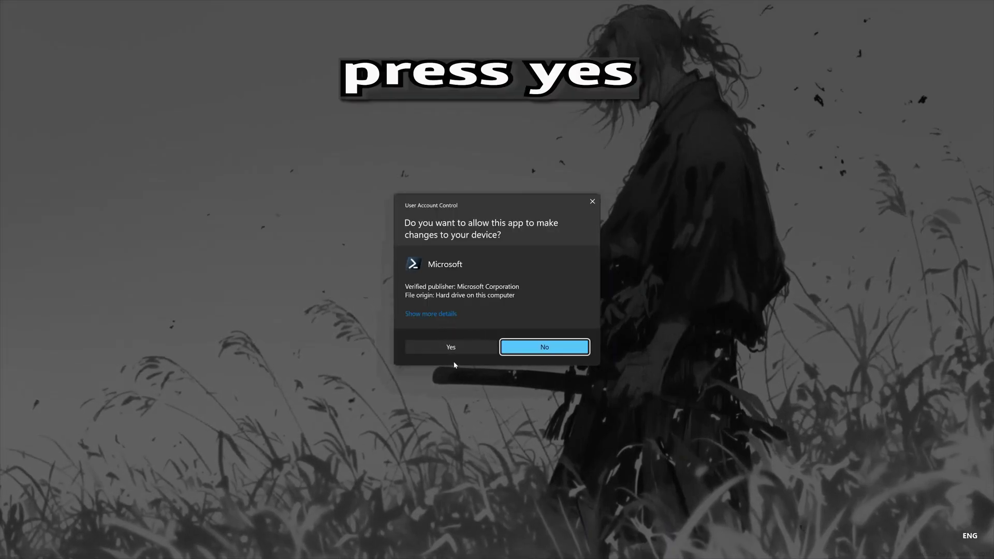
click(450, 348)
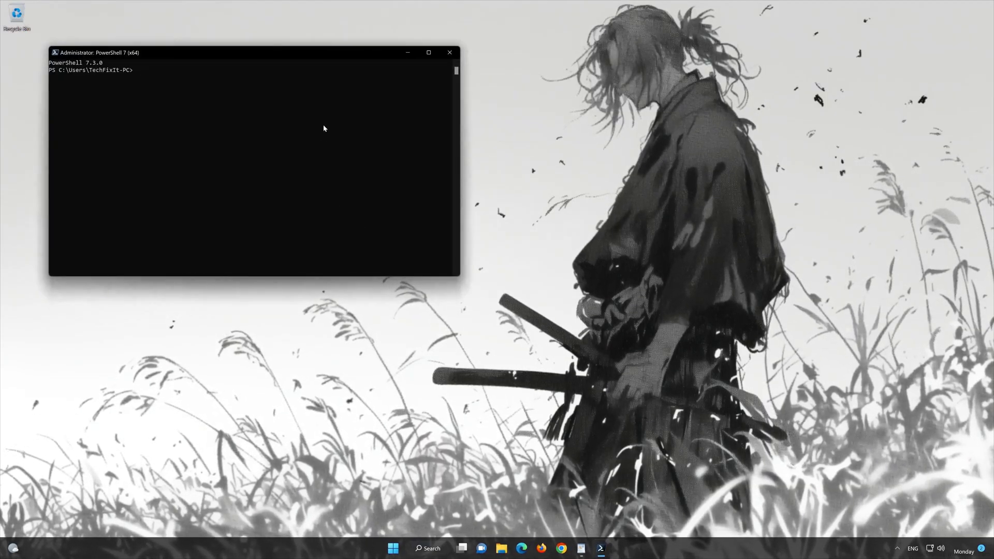
drag(300, 58, 579, 111)
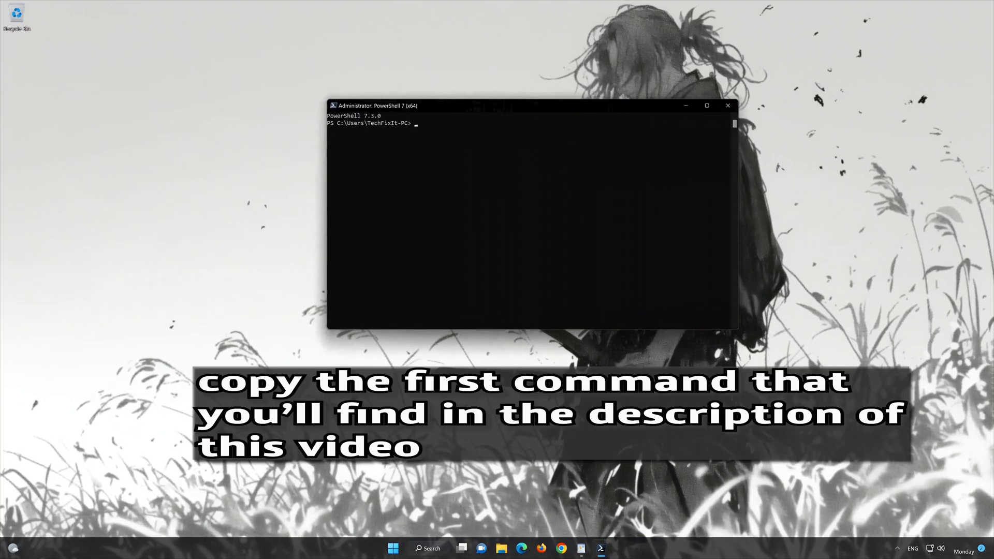
- Switch to WordPad, copy the first command, which re-registers *WindowsStore* for all users, and minimize the document
key(alt+Tab)
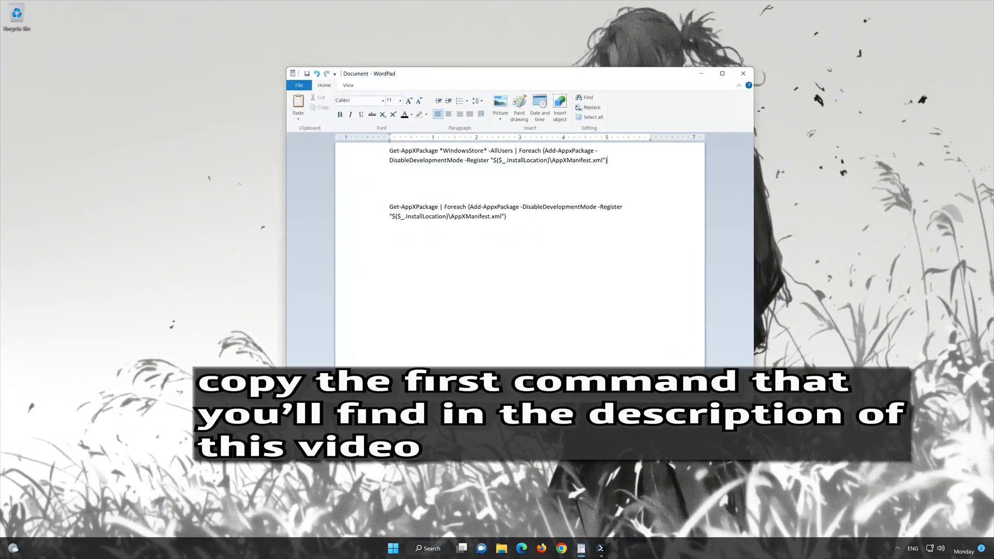
drag(608, 160, 390, 150)
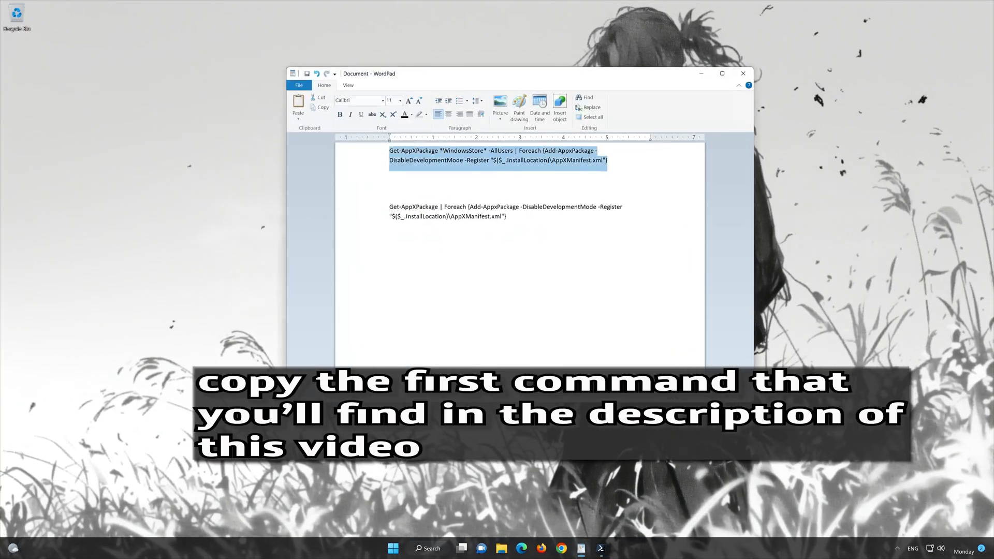
right_click(407, 155)
click(425, 170)
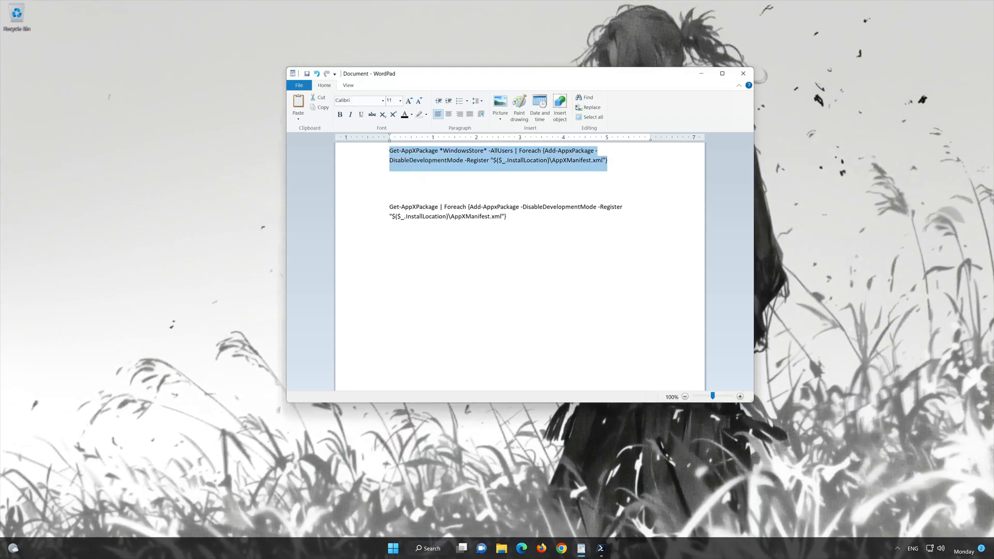
click(703, 74)
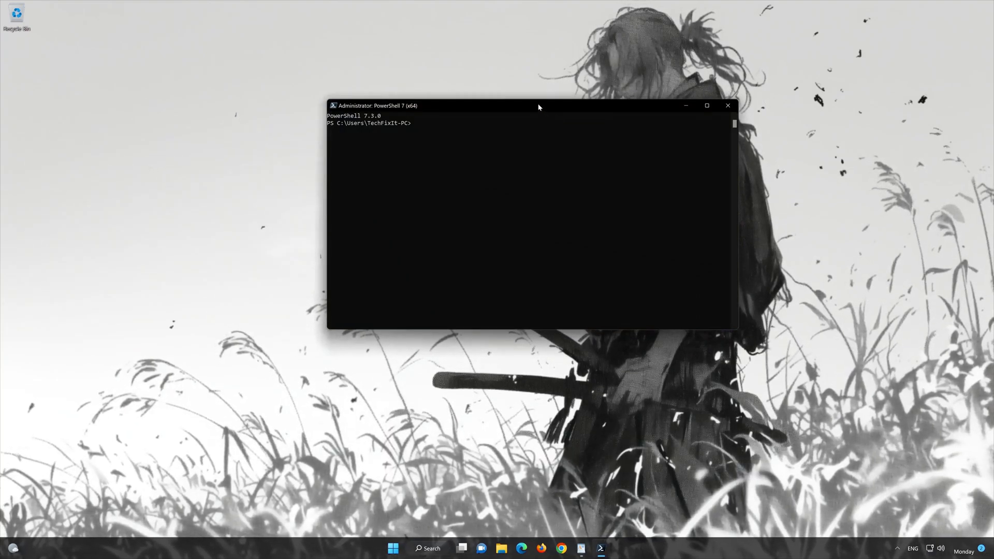
- Paste and run Get-AppXPackage *WindowsStore* -AllUsers | Foreach {Add-AppxPackage -DisableDevelopmentMode -Register "$($_.InstallLocation)\AppXManifest.xml"} in PowerShell
right_click(538, 107)
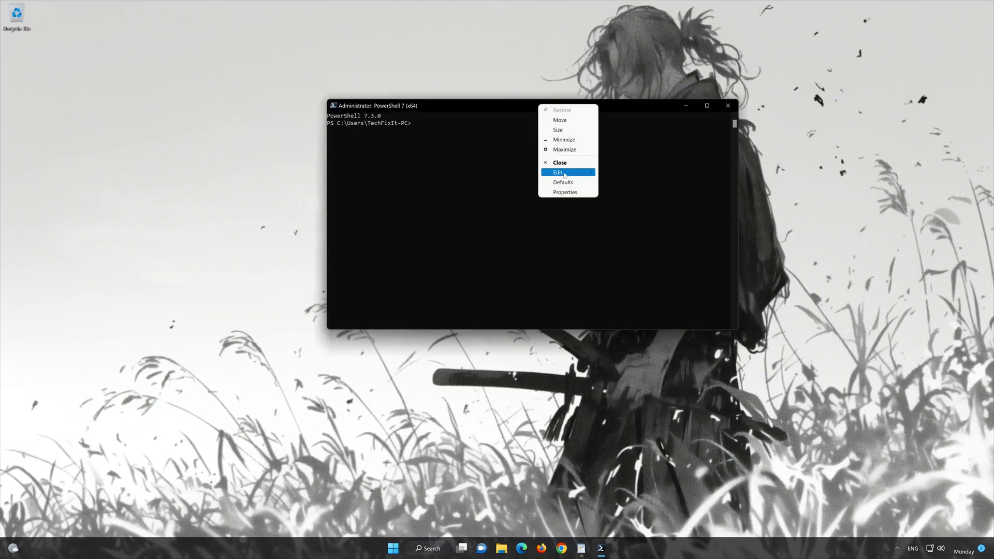
mouse_move(579, 175)
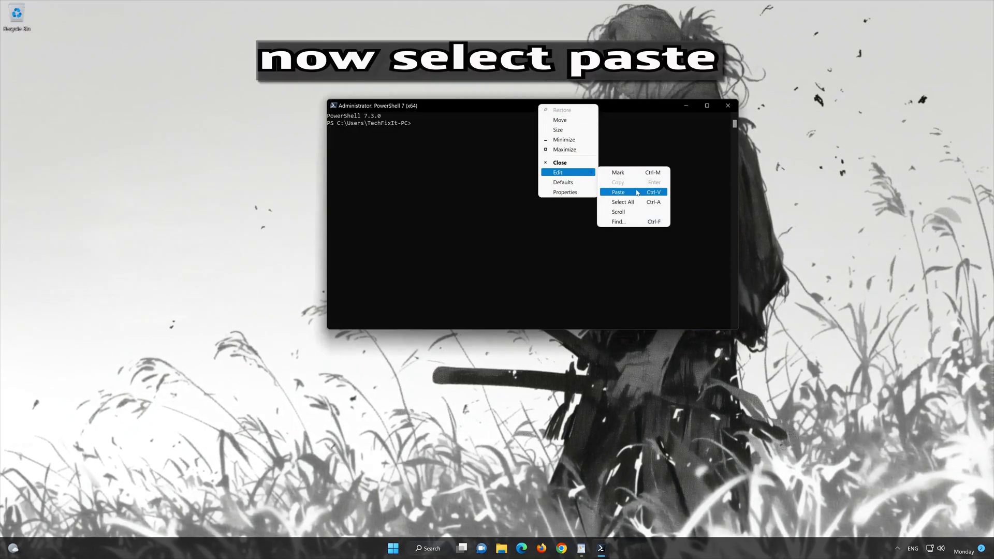
click(618, 192)
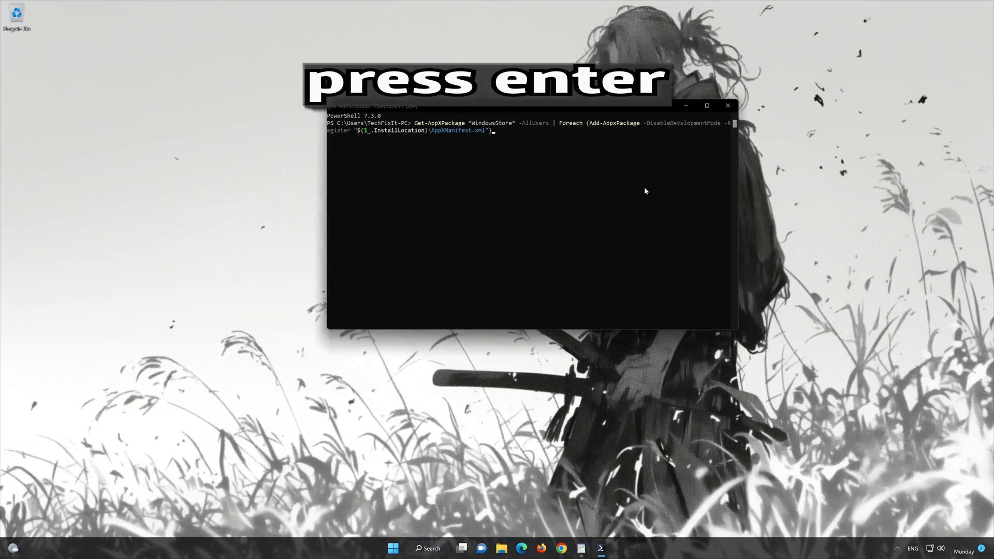
key(Return)
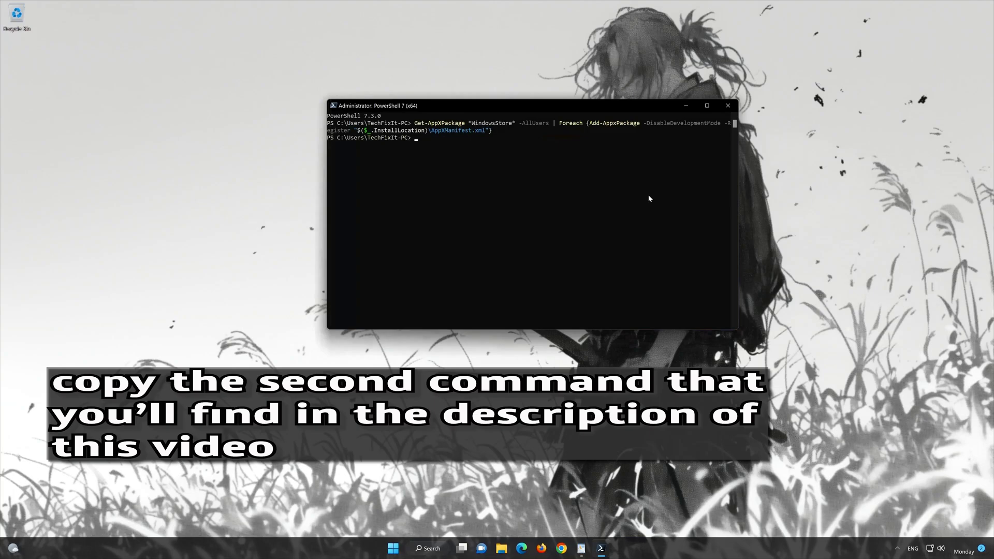
- Switch back to WordPad, copy the second command, which re-registers every app package, and minimize the document
click(581, 548)
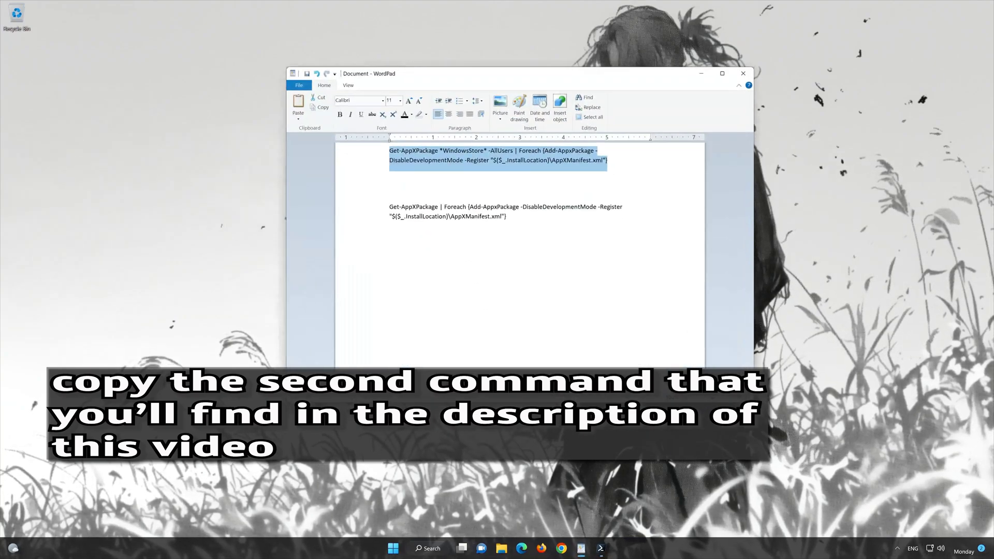
drag(510, 222, 401, 207)
right_click(411, 210)
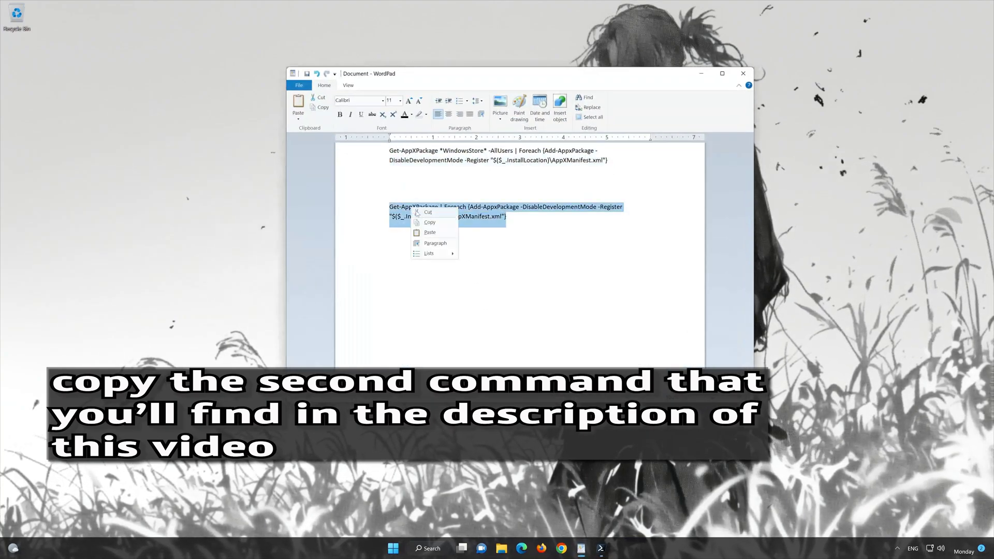
click(428, 223)
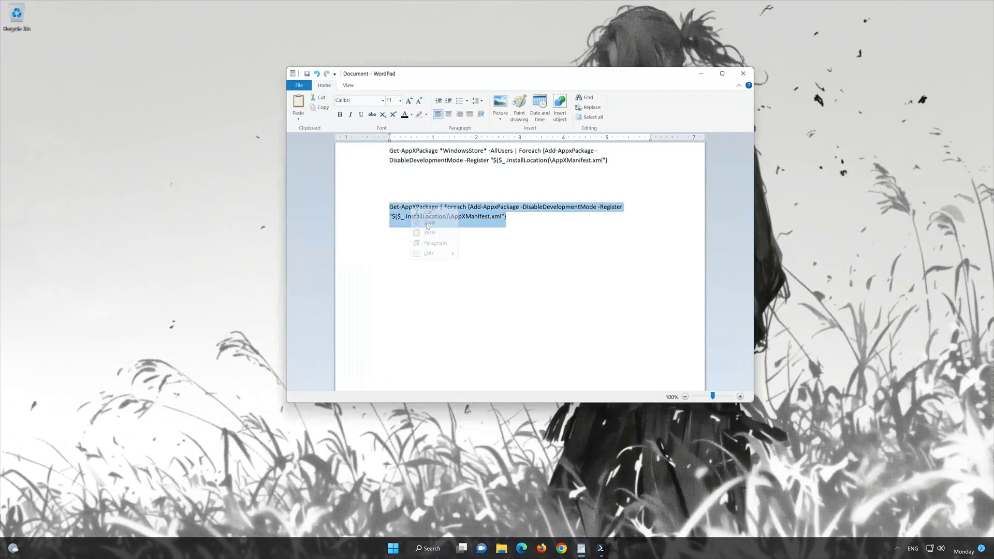
click(701, 75)
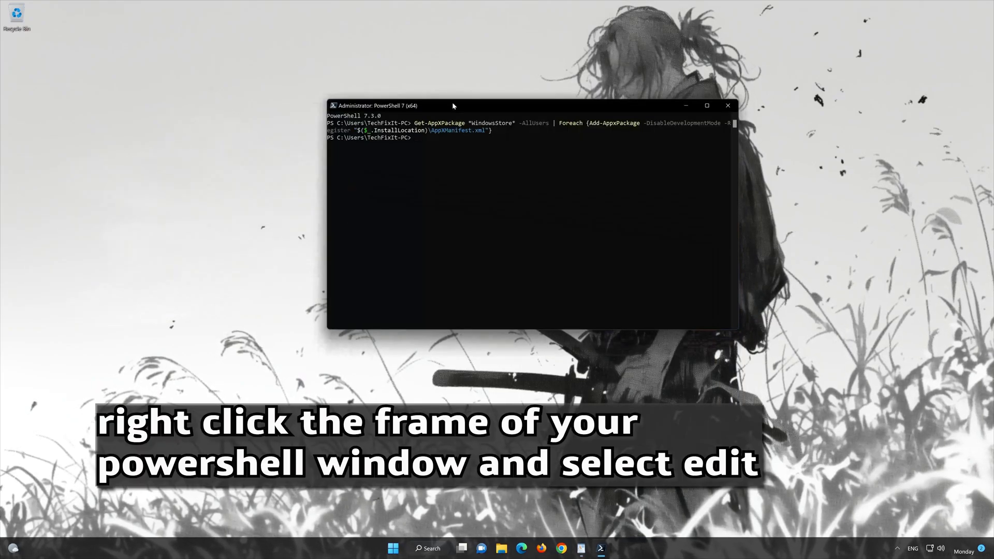
- Paste and run Get-AppXPackage | Foreach {Add-AppxPackage -DisableDevelopmentMode -Register "$($_.InstallLocation)\AppXManifest.xml"} in PowerShell
right_click(453, 103)
click(482, 174)
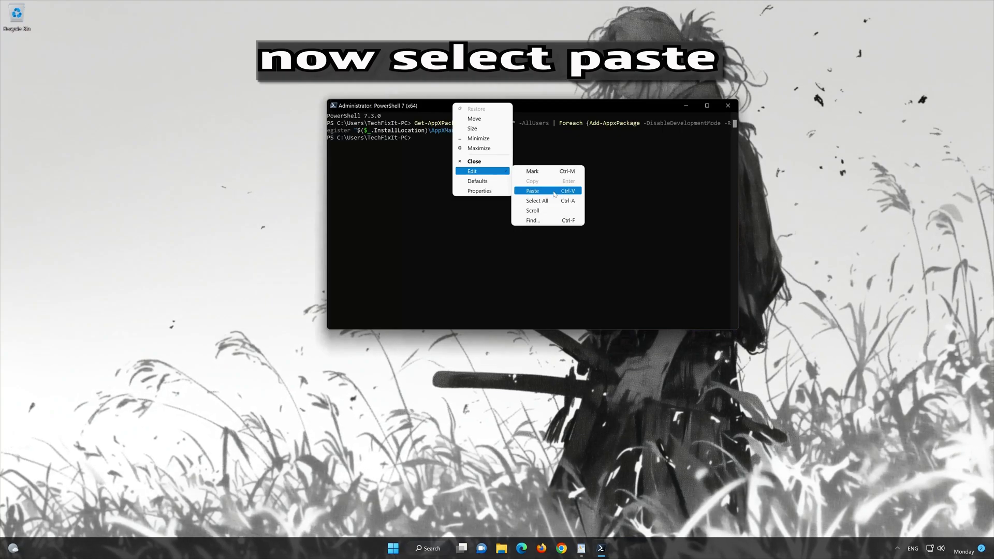
click(532, 191)
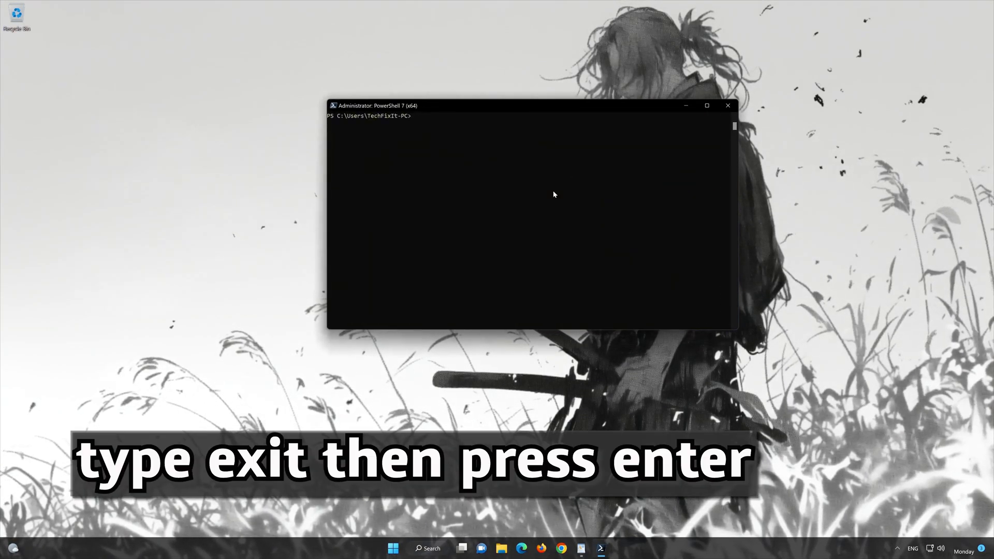
- Close the PowerShell session with the "exit" command
text(exi)
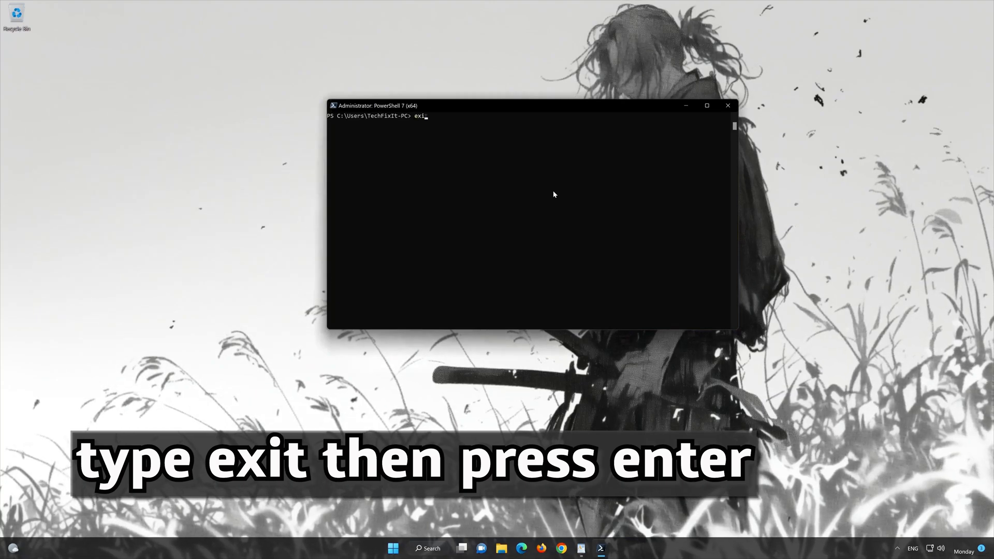
text(t)
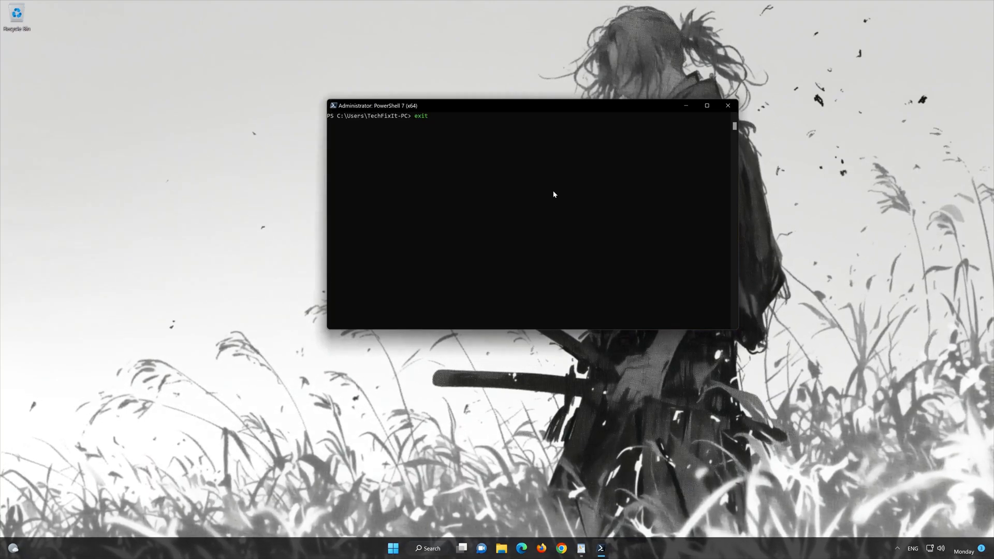
key(Return)
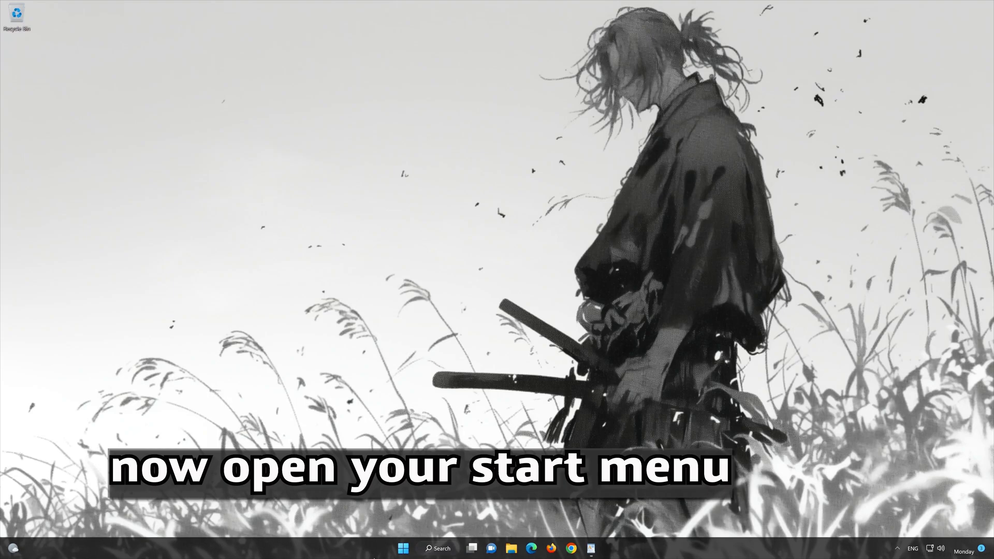
- Search Windows for Microsoft Store, pin it to the taskbar, and open the store from there
click(403, 550)
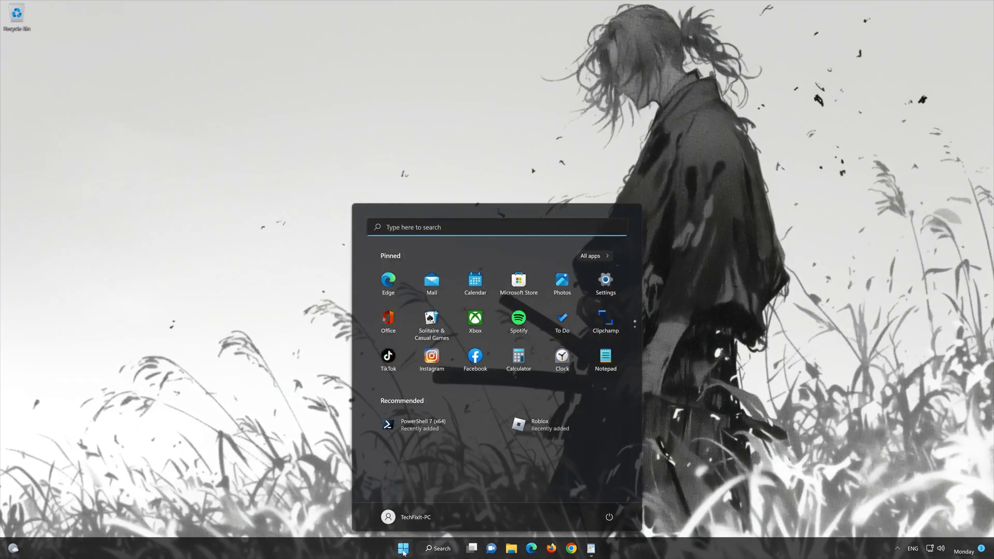
text(microsoft Store)
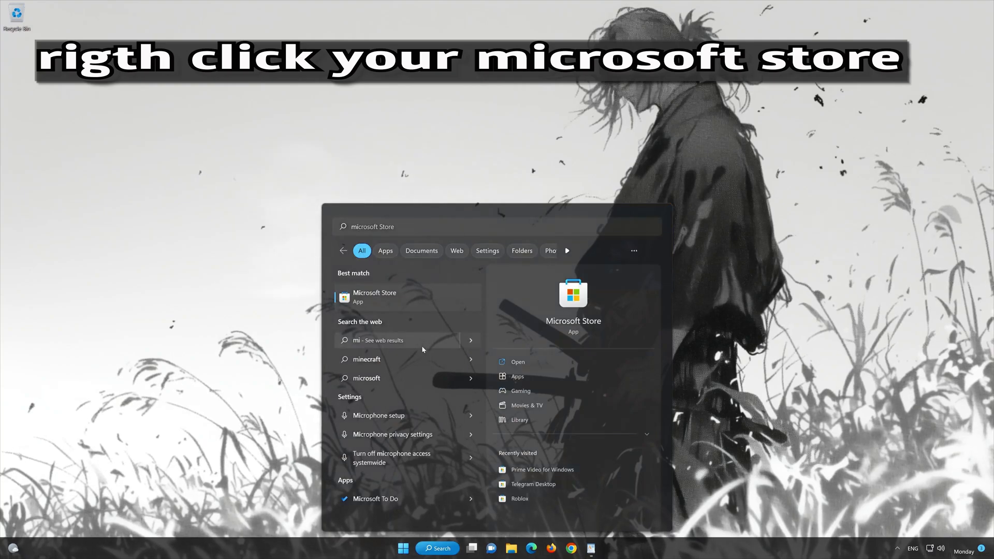
right_click(455, 297)
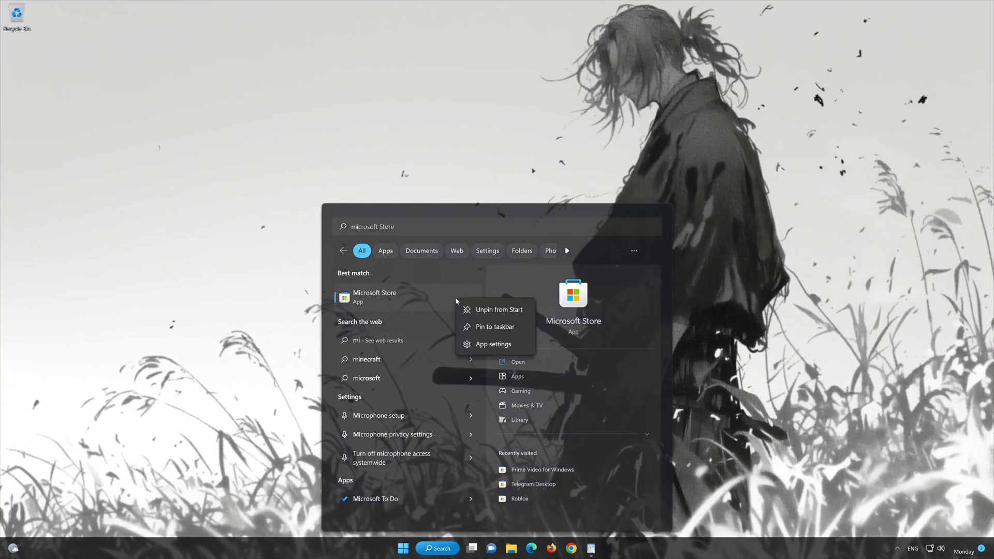
click(500, 328)
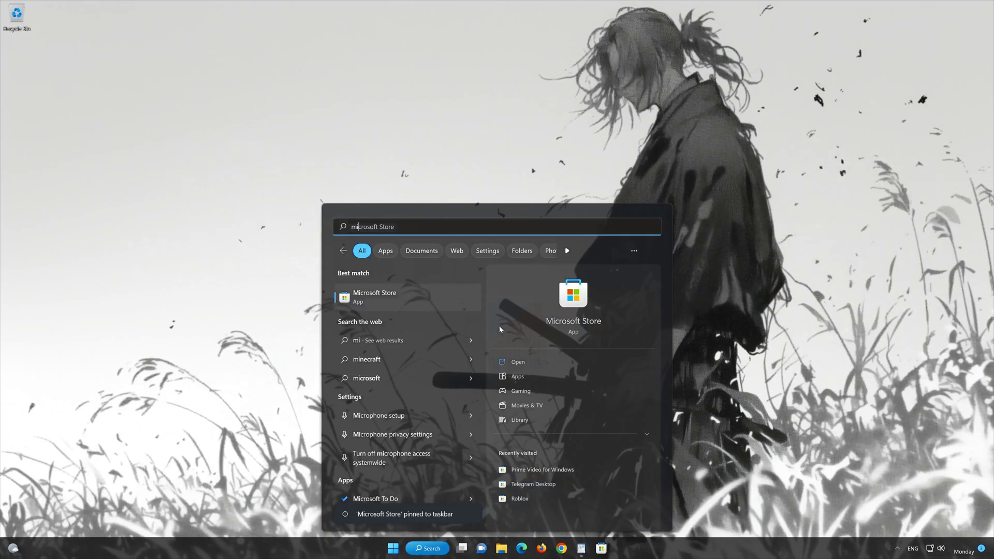
key(Escape)
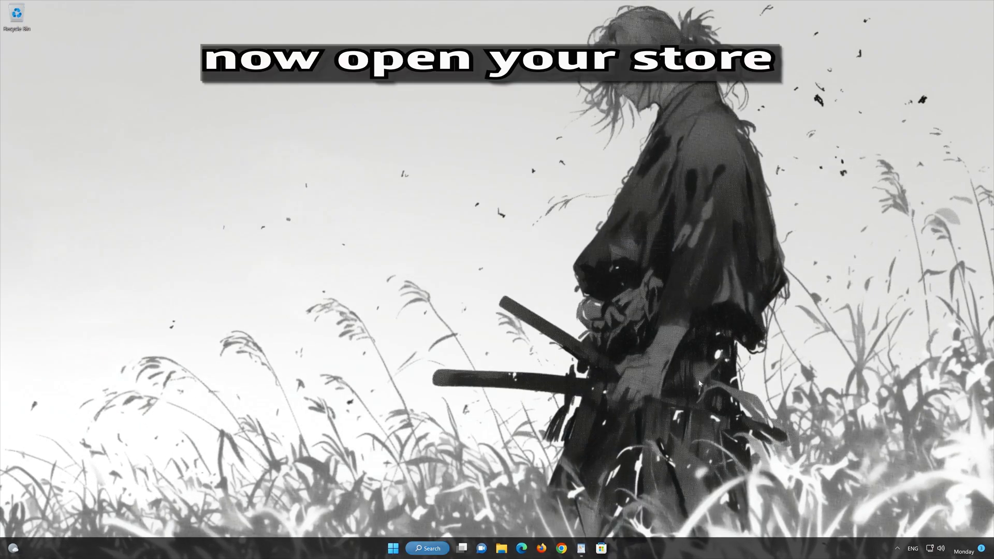
click(601, 548)
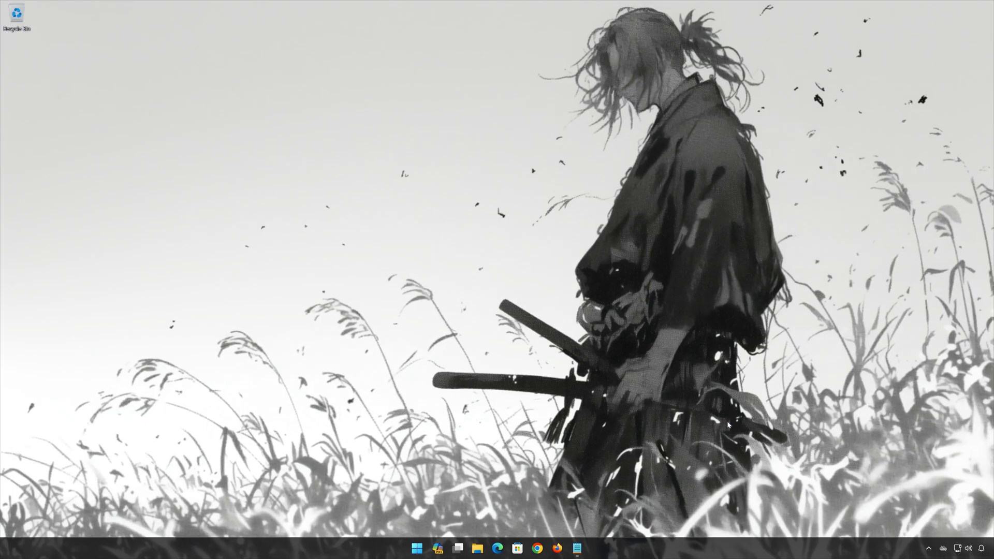
- Search for "powershell", run Windows PowerShell as administrator, allow it to make changes, and move its window towards the screen's centre
click(419, 548)
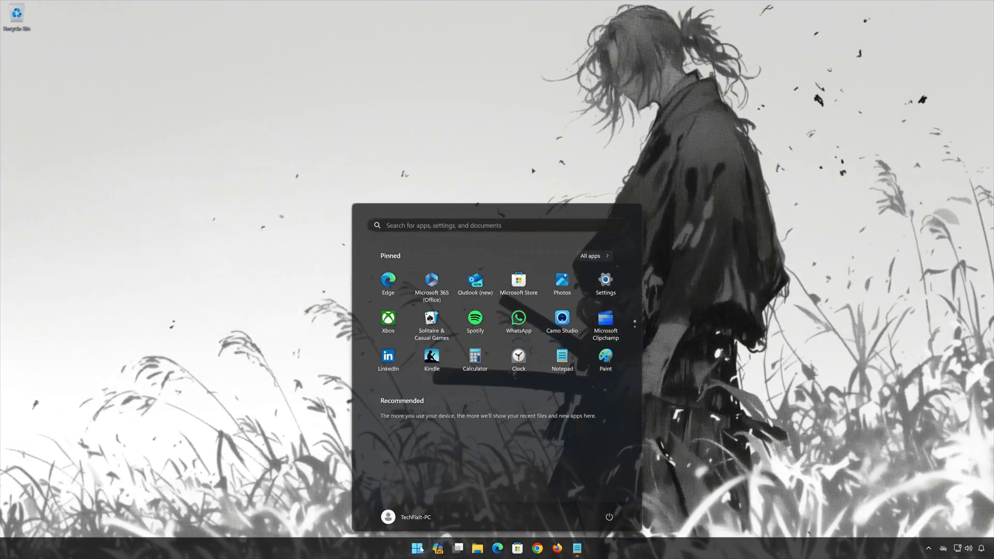
text(powershell)
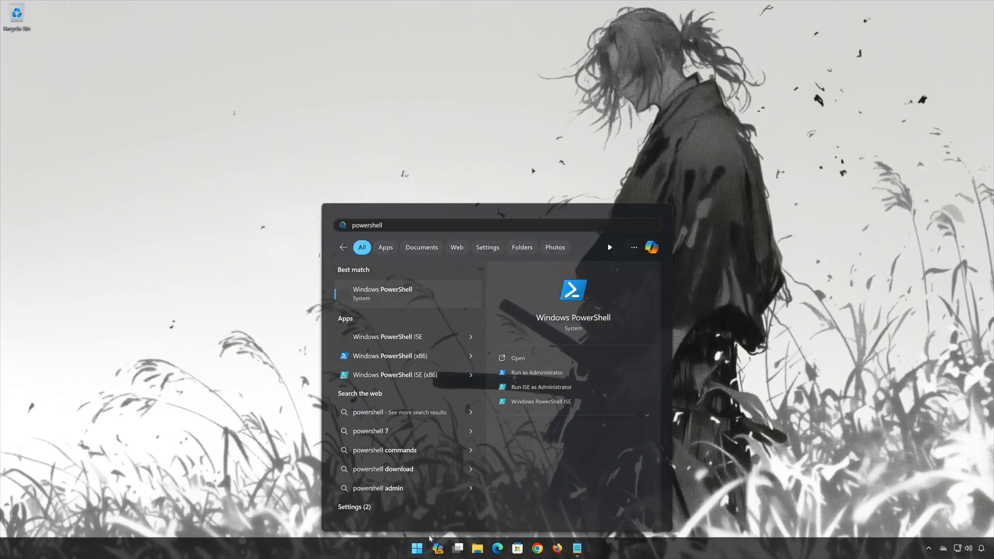
click(564, 374)
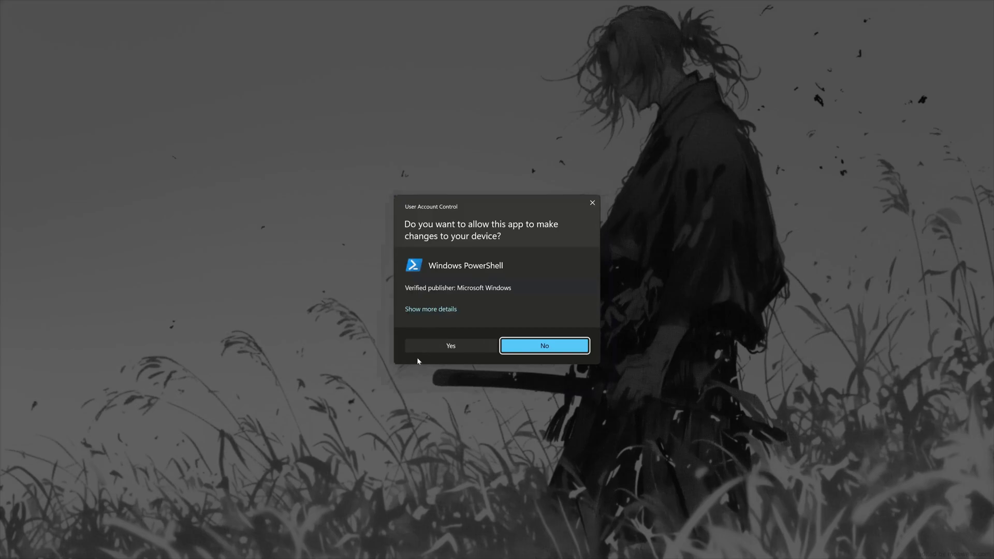
click(448, 346)
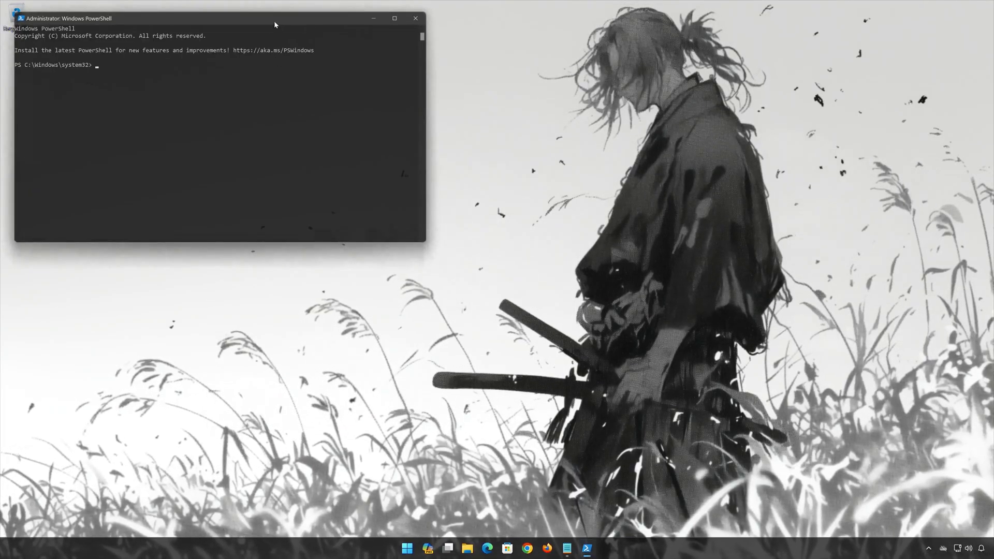
drag(274, 20, 561, 135)
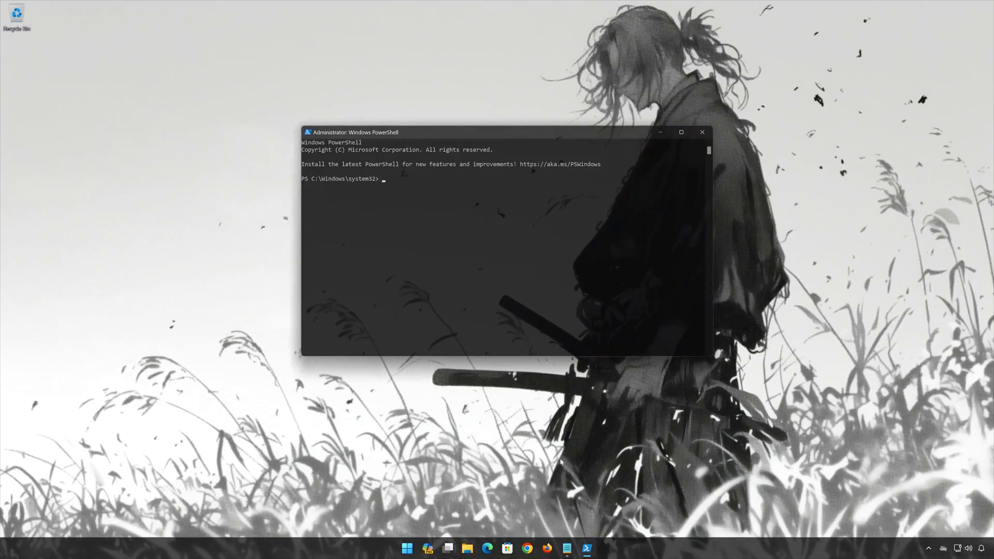
- Copy the command get-appxpackage Microsoft.GamingServices | remove-AppxPackage -allusers from the Notepad notes and minimize them
click(567, 549)
click(266, 131)
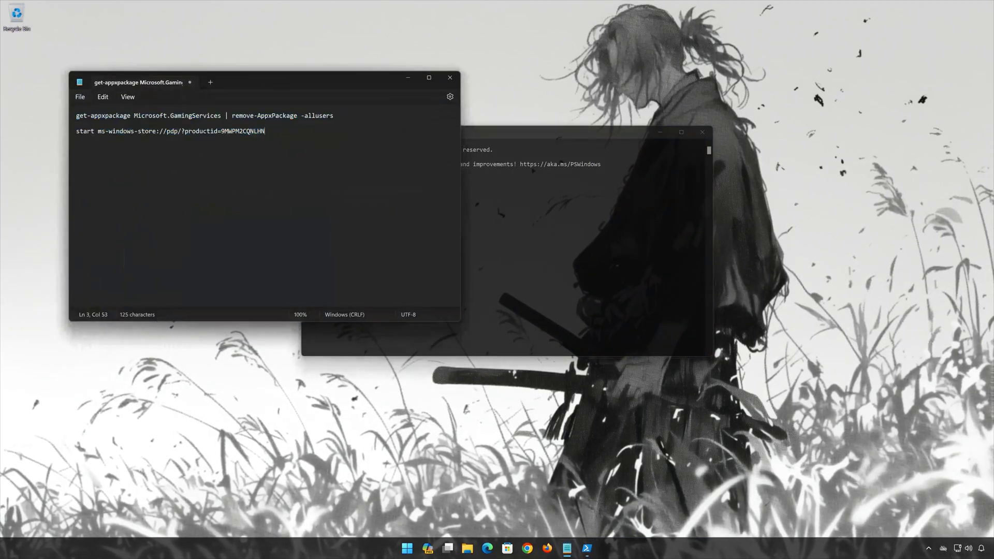
drag(339, 115, 78, 115)
right_click(81, 116)
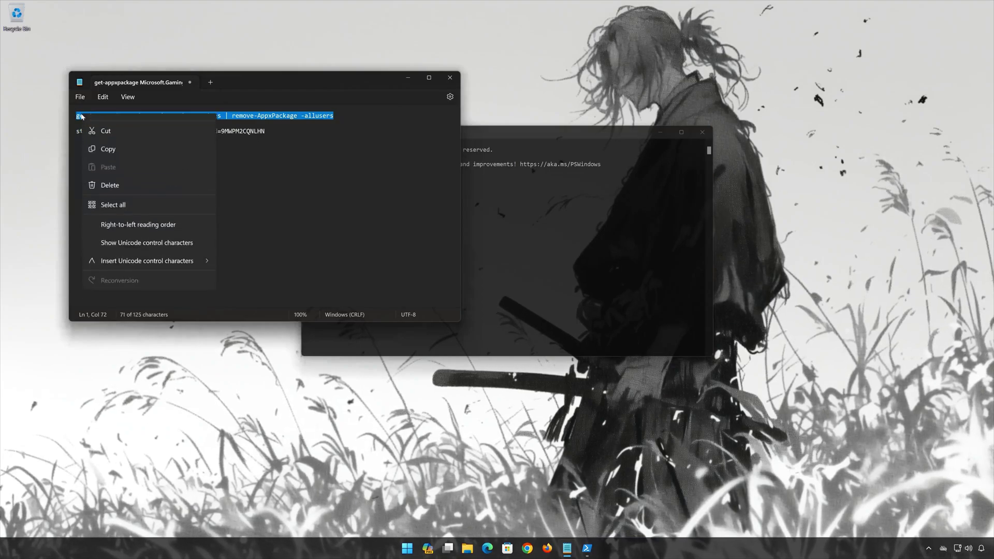
click(108, 149)
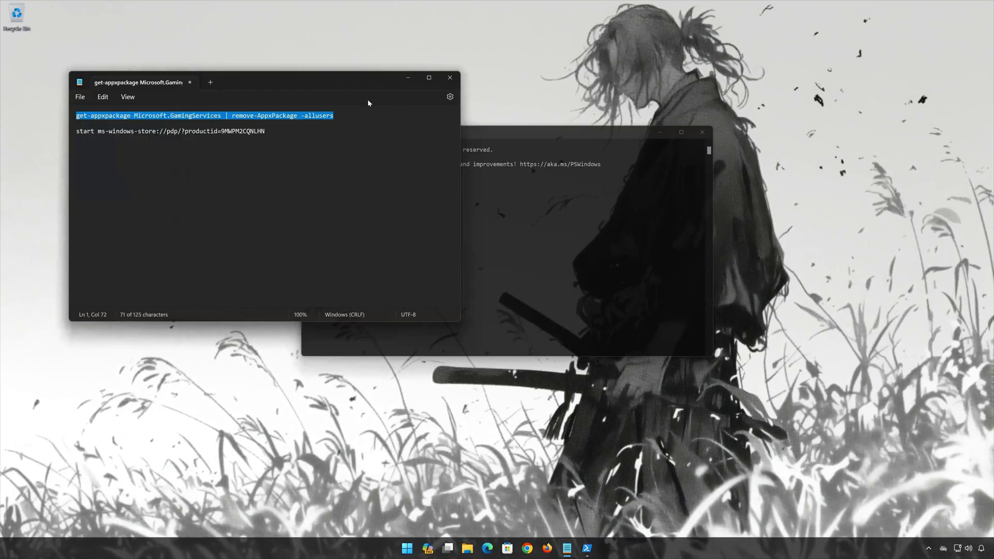
click(408, 78)
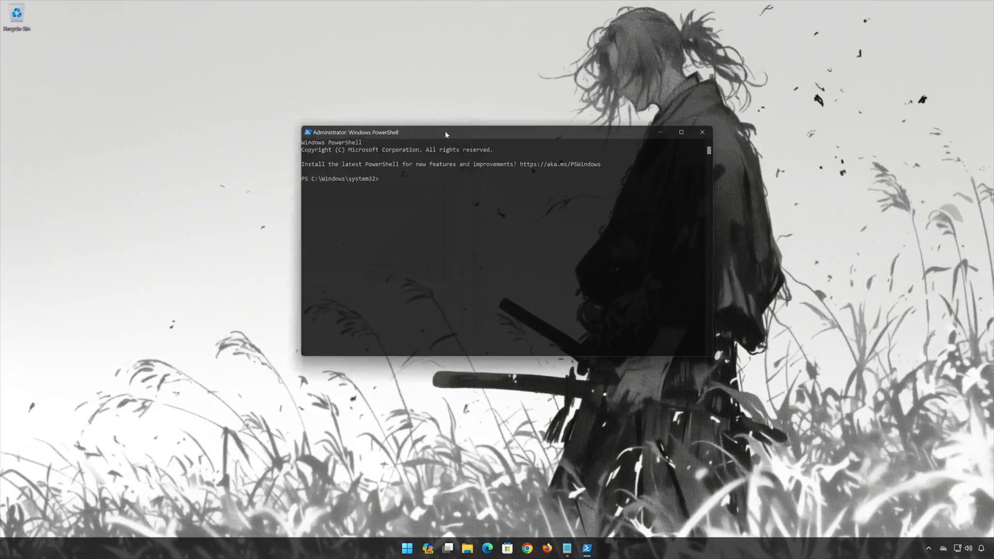
- Paste and run get-appxpackage Microsoft.GamingServices | remove-AppxPackage -allusers in the administrator PowerShell
right_click(445, 132)
mouse_move(468, 202)
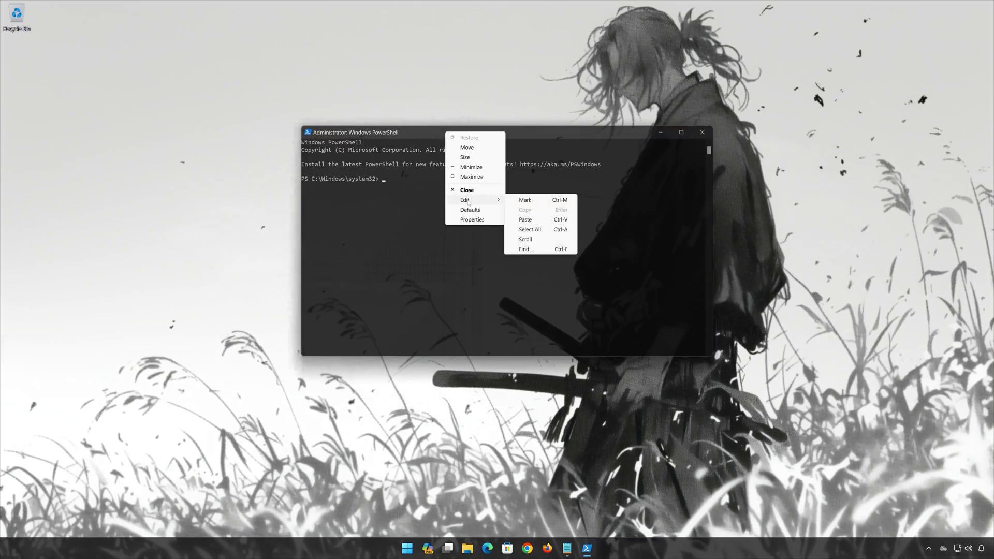
click(551, 222)
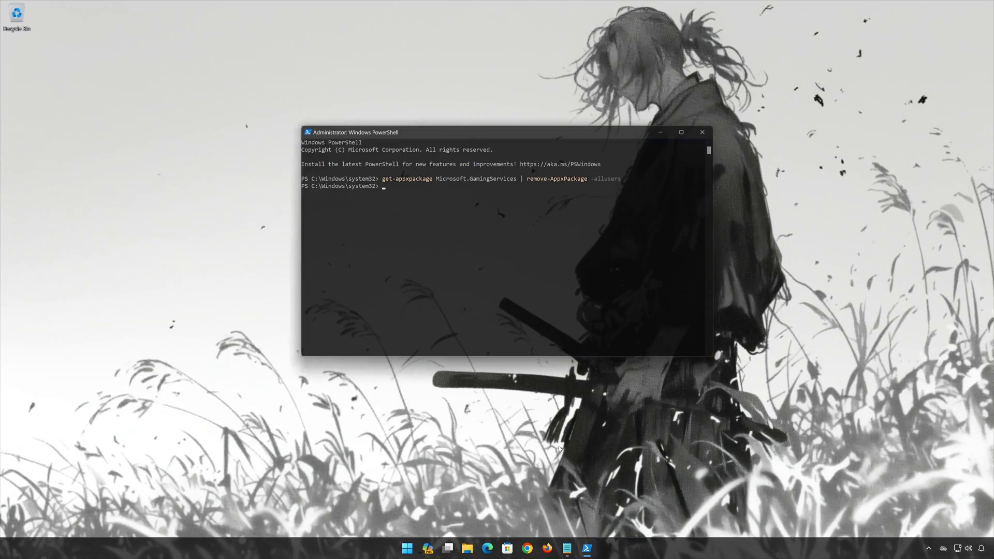
- Copy the line start ms-windows-store://pdp/?productid=9MWPM2CQNLHN from the Notepad notes and minimize them
click(568, 550)
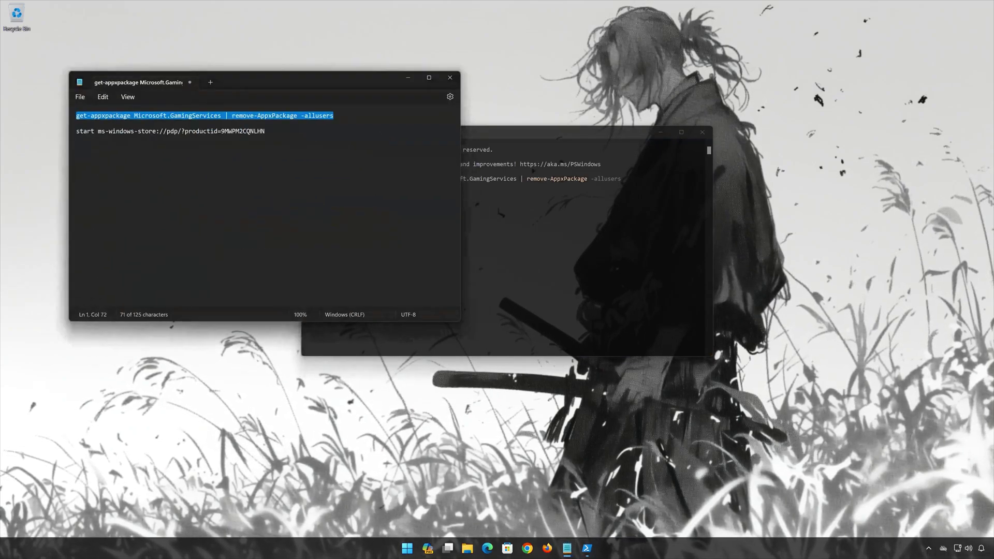
drag(265, 131, 255, 134)
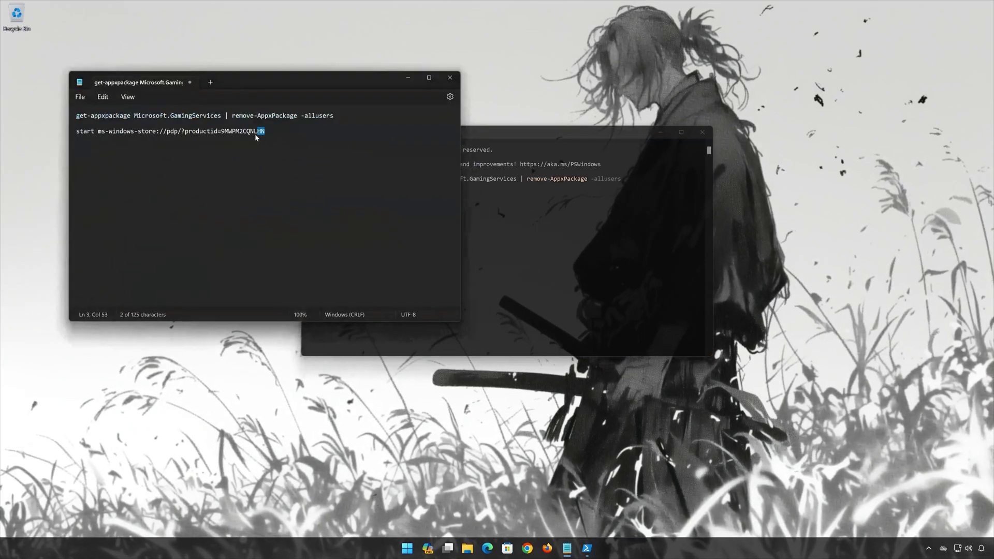
right_click(95, 134)
click(113, 176)
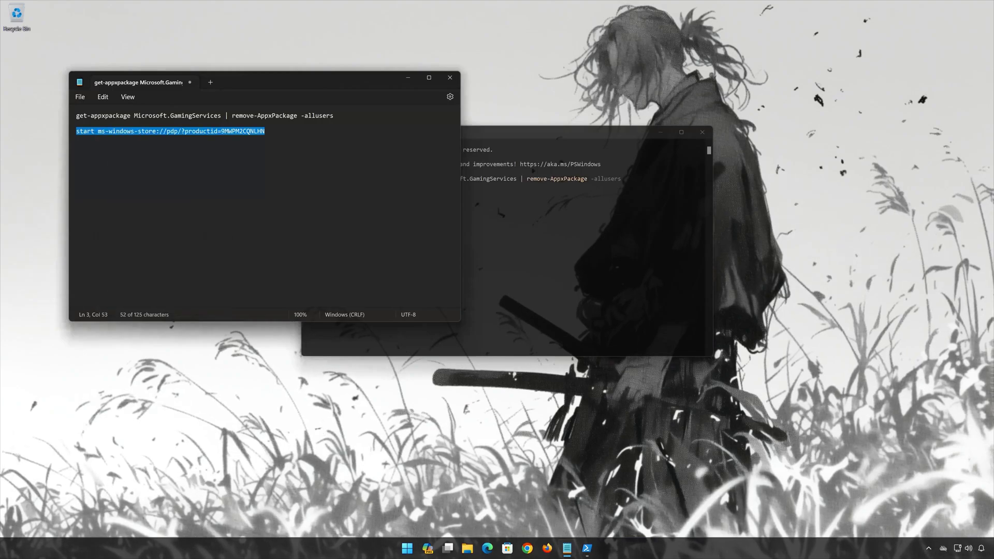
click(403, 79)
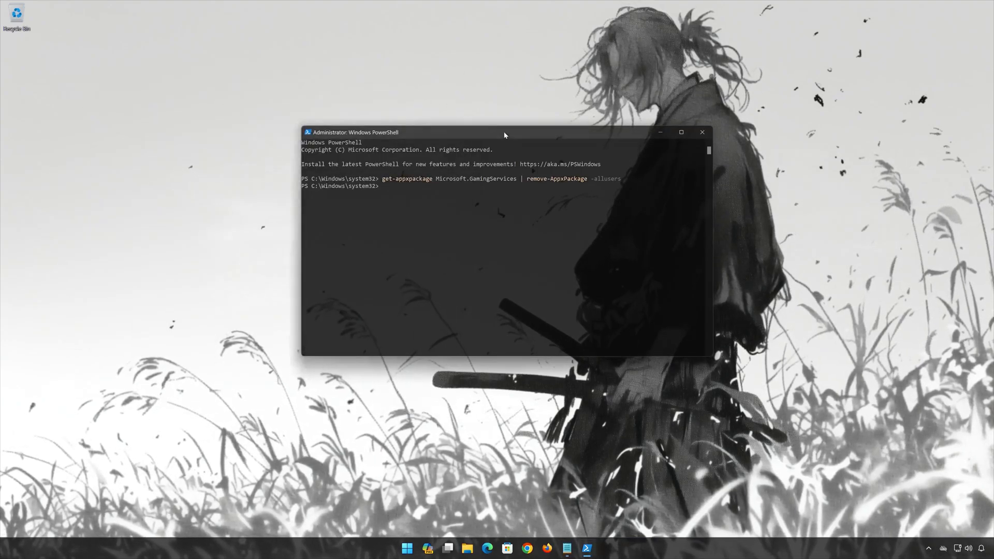
- Paste and run start ms-windows-store://pdp/?productid=9MWPM2CQNLHN in PowerShell to open the Gaming Services store page
right_click(505, 134)
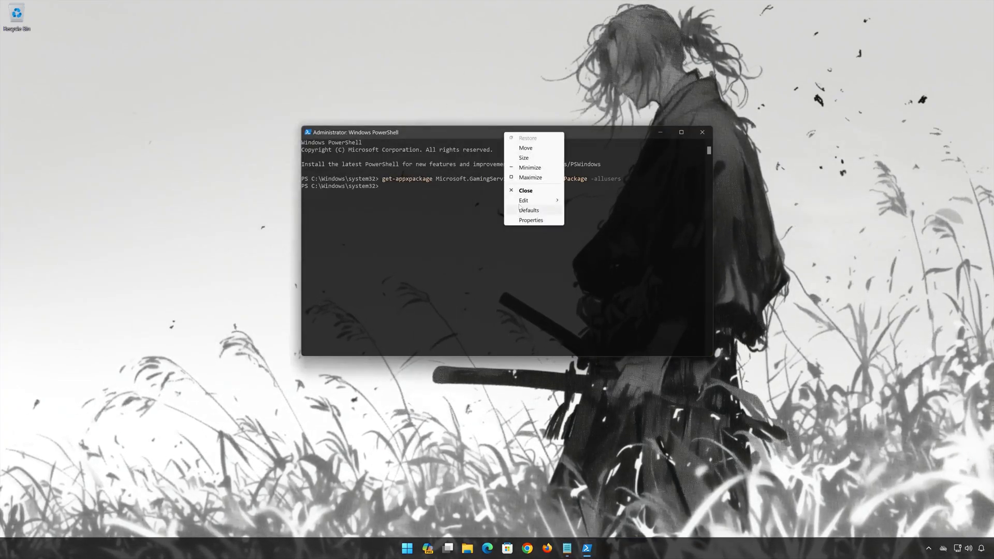
mouse_move(525, 200)
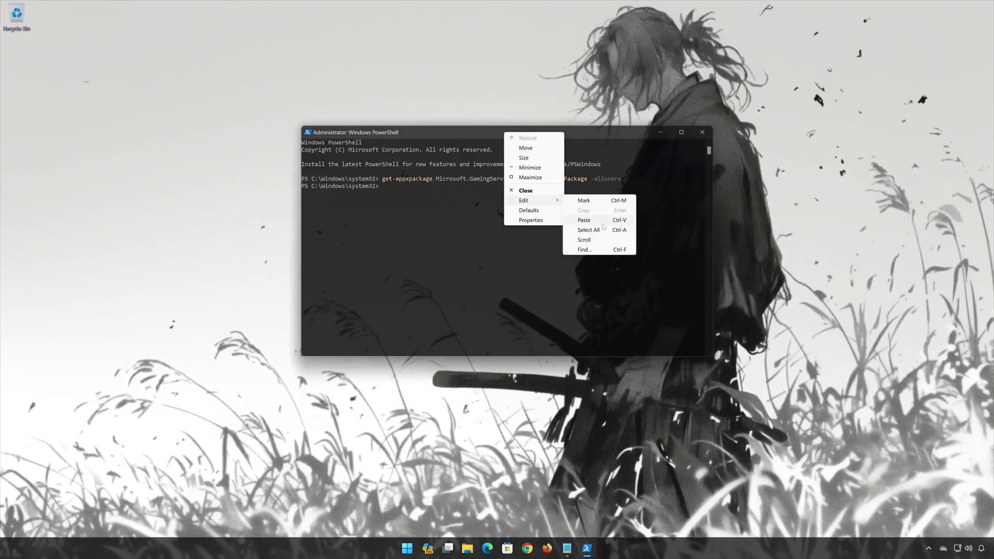
click(584, 220)
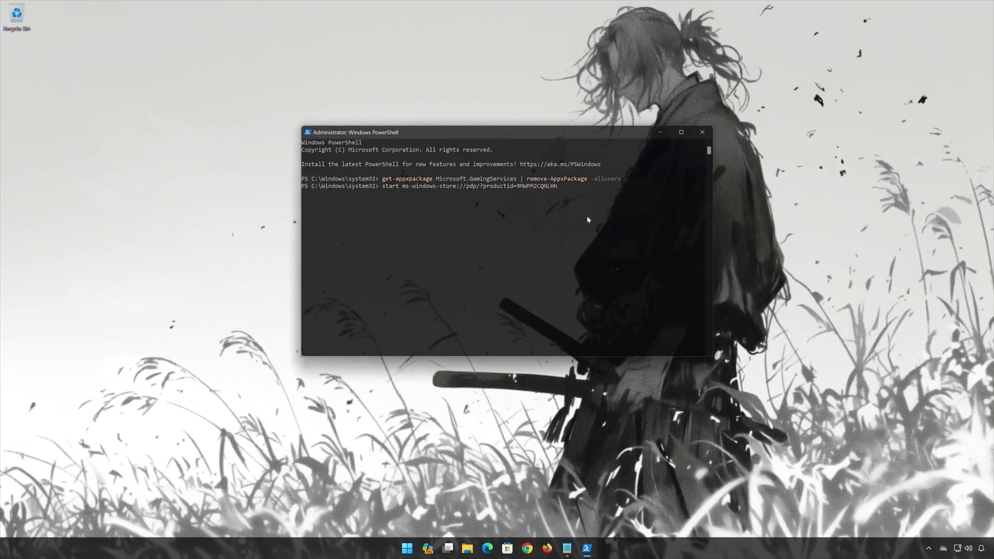
key(Return)
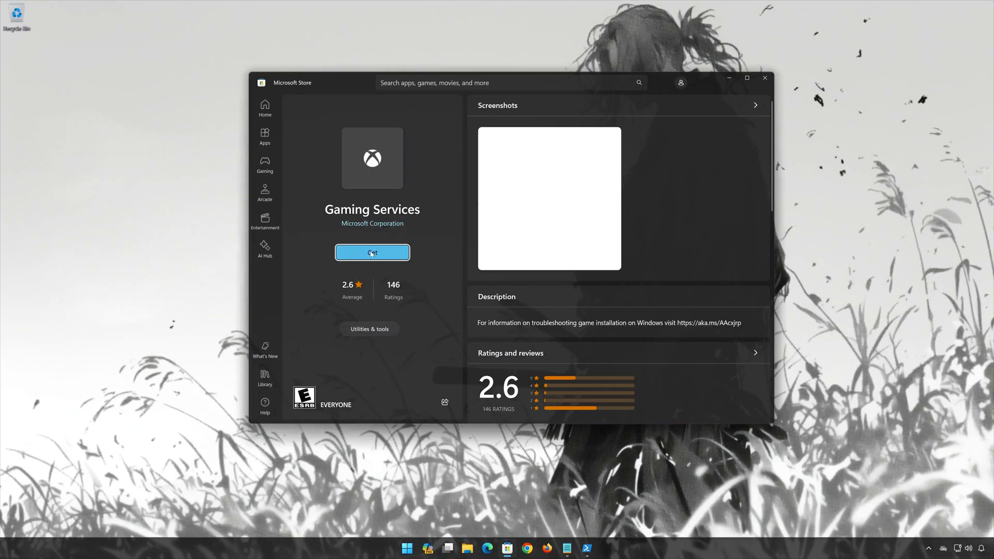
- Install Gaming Services from its Microsoft Store page and allow Host Process for Windows Services to make changes
click(372, 253)
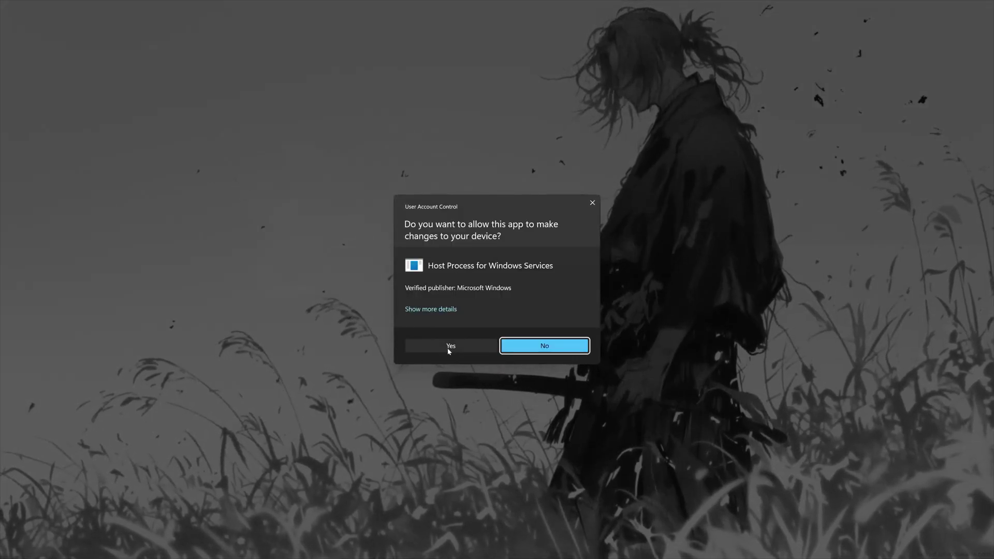
click(448, 350)
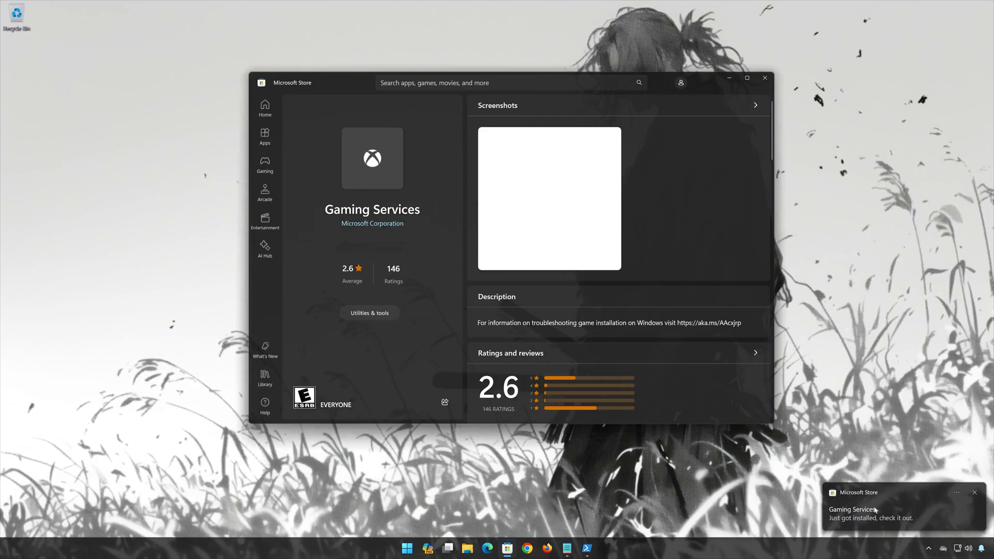
click(875, 518)
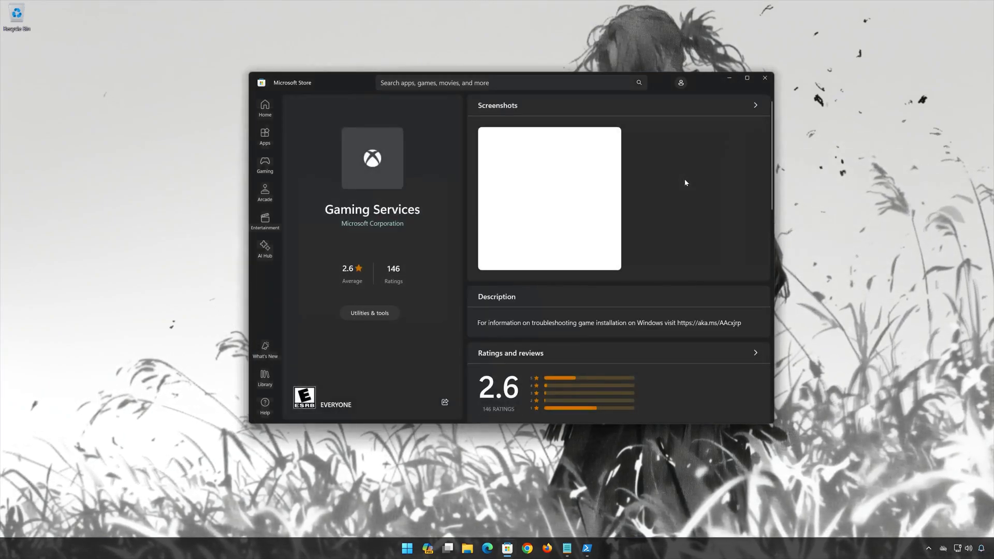
- Close the Microsoft Store and end the PowerShell session with the "exit" command
click(764, 79)
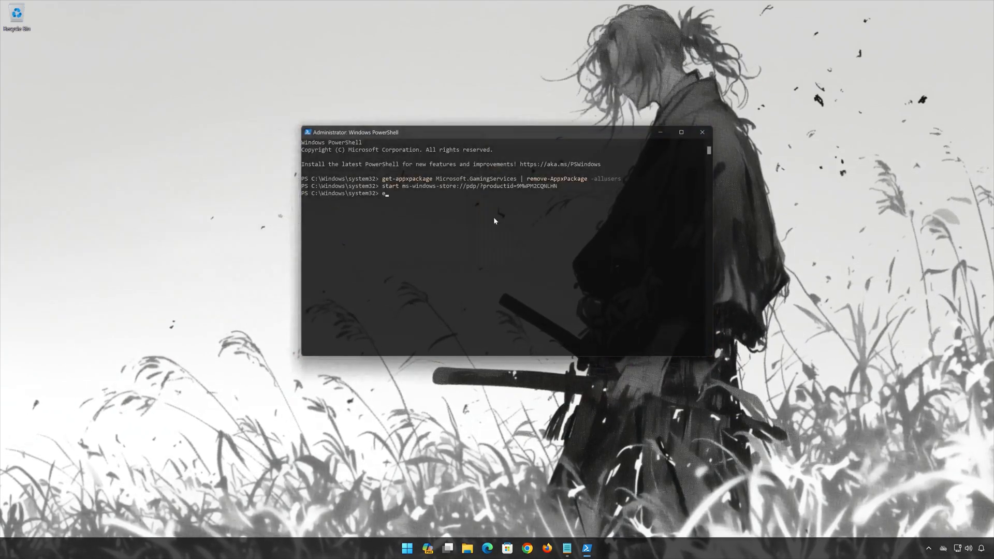
text(exit)
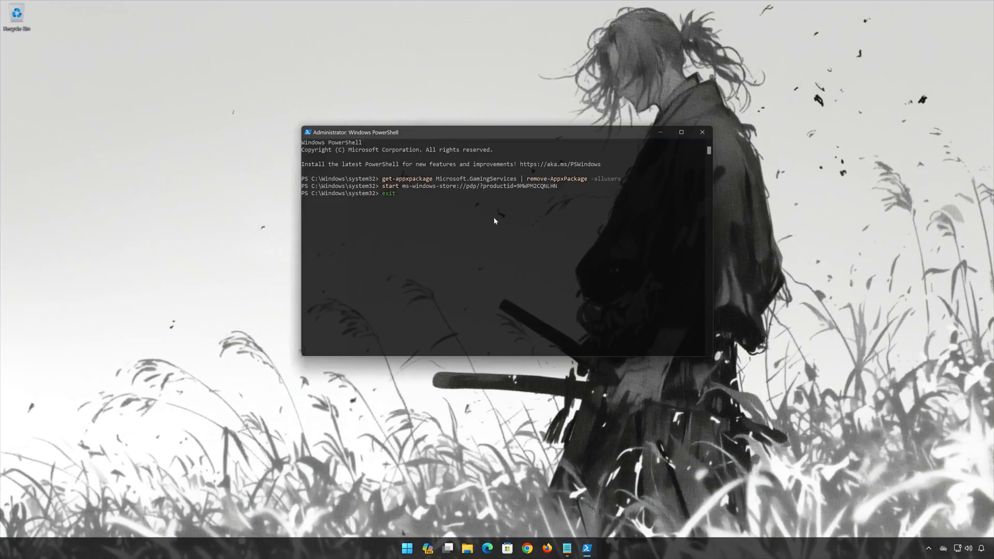
key(Return)
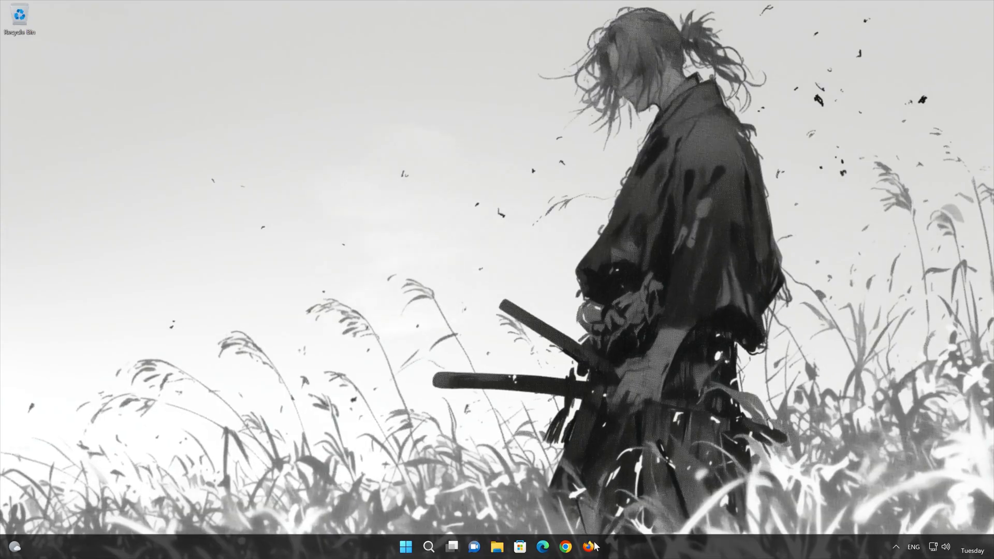
click(595, 544)
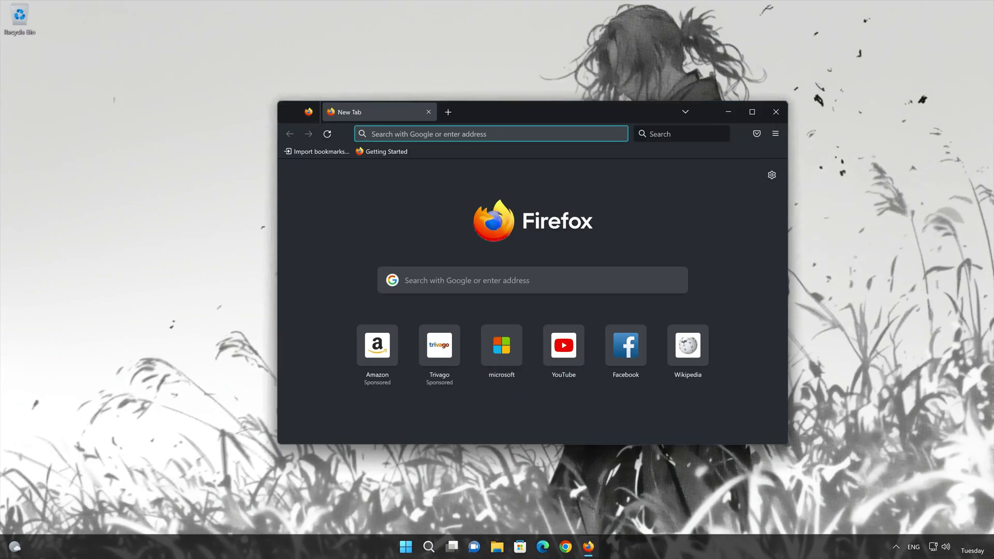
right_click(464, 133)
click(492, 222)
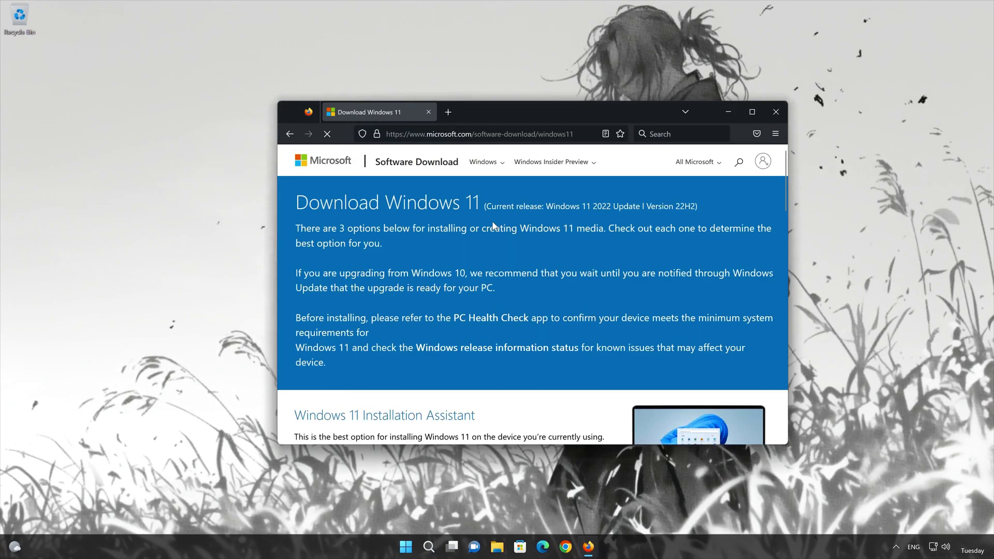
- Download mediacreationtool.exe from the Create Windows 11 Installation Media section and close the browser
scroll(491, 225, down, 10)
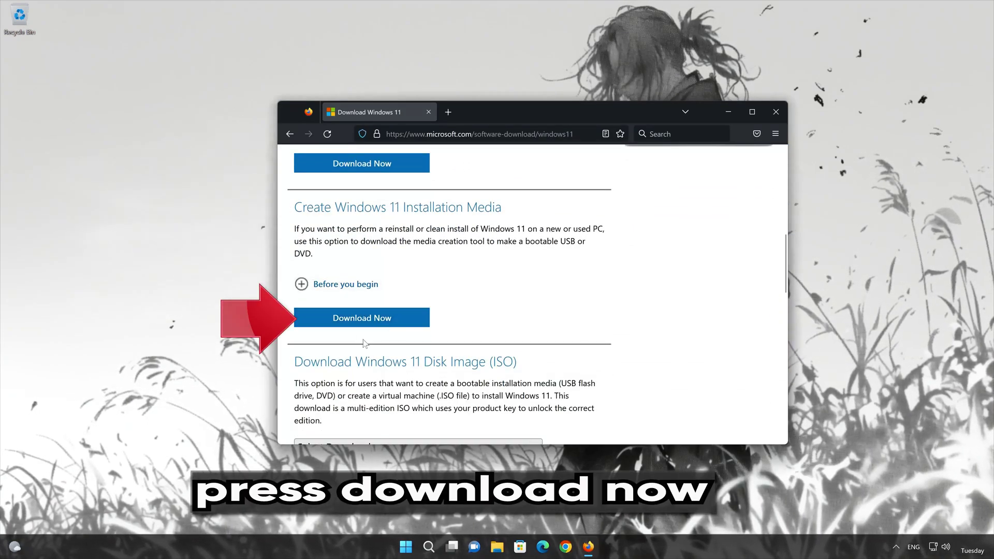
click(379, 321)
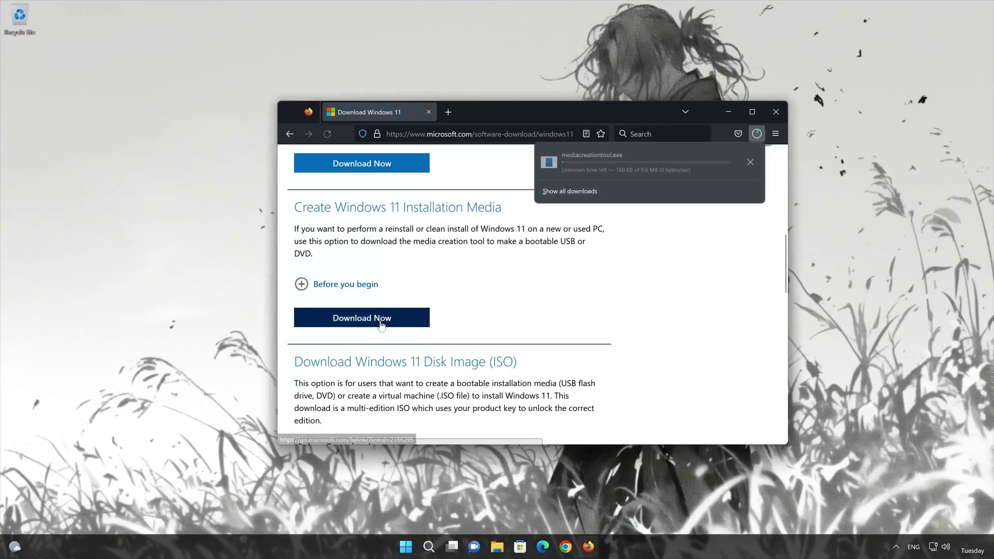
click(773, 111)
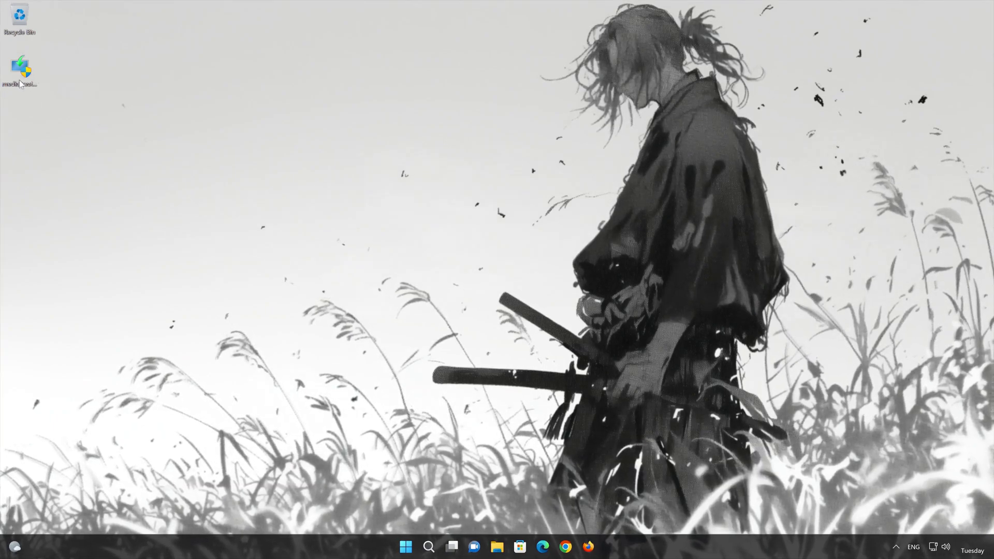
- Run the downloaded media creation tool from the desktop, allow it to make changes, and accept the license terms
double_click(20, 83)
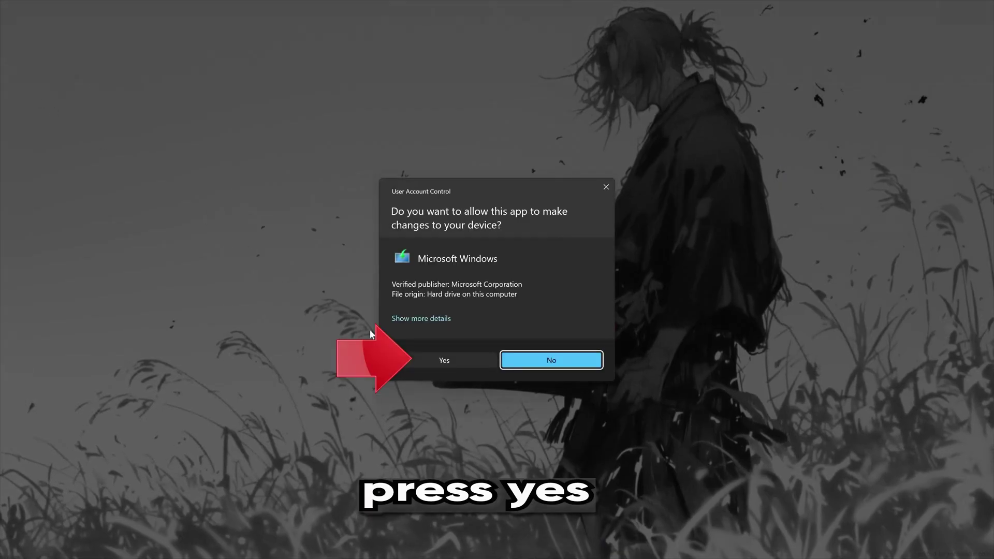
click(439, 364)
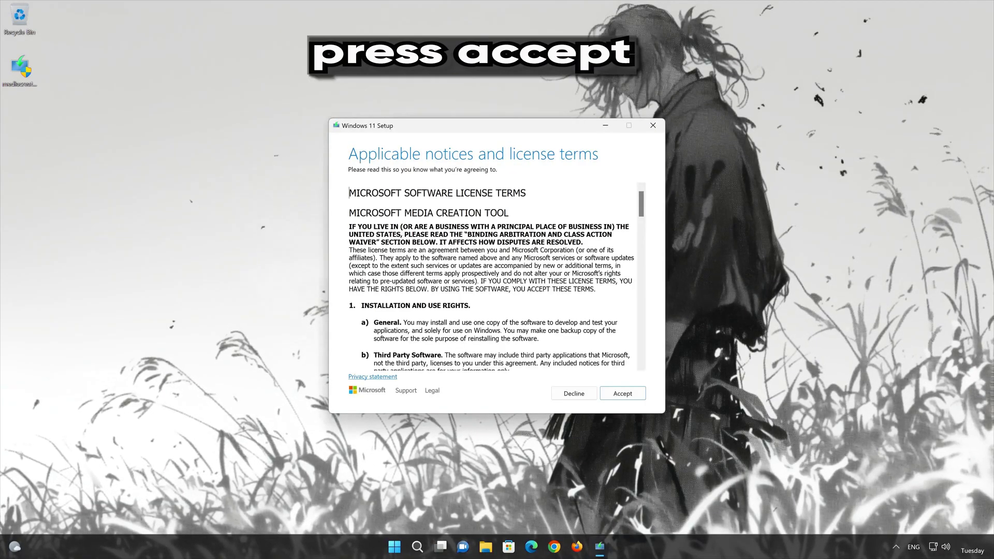
click(623, 394)
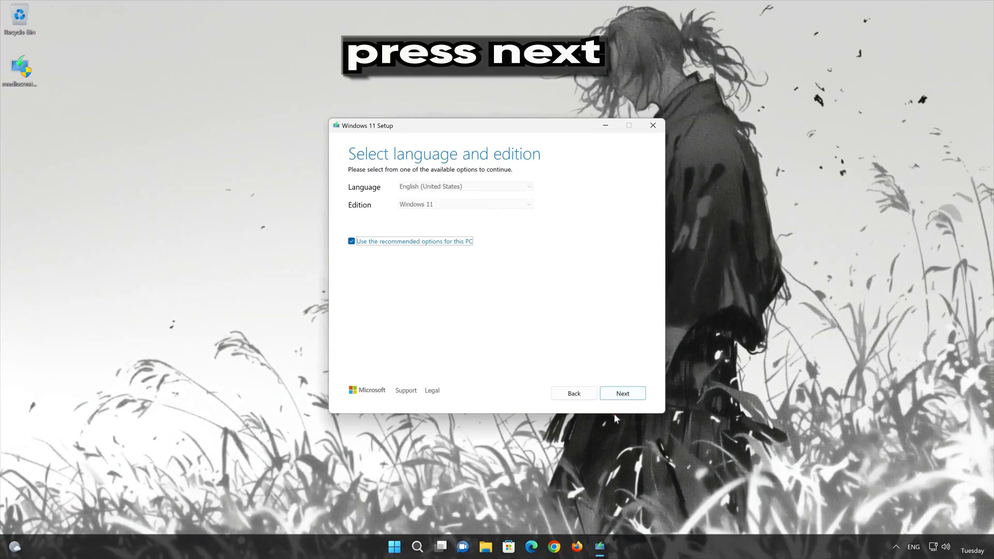
- Keep the recommended language and edition in Windows 11 Setup and choose ISO file as the media to use
click(635, 397)
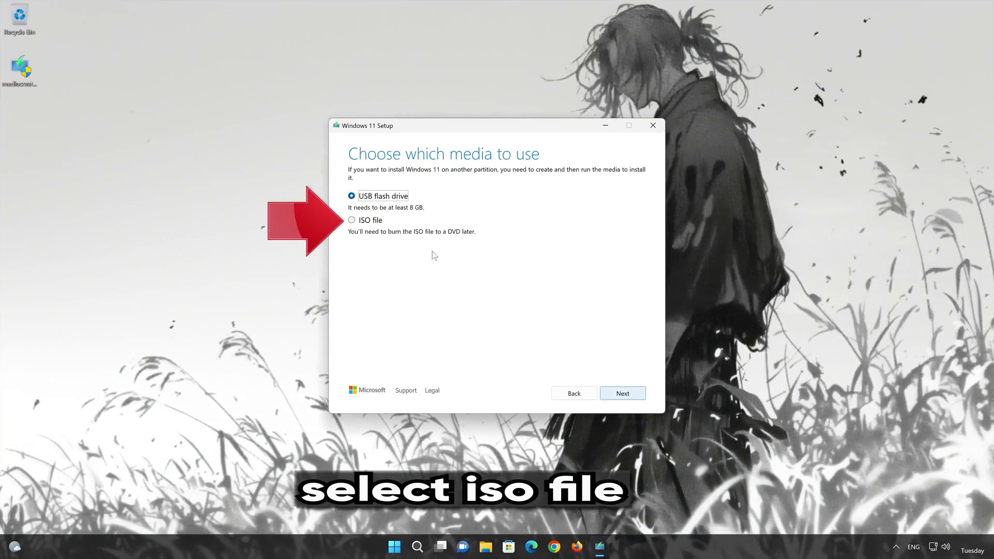
click(353, 221)
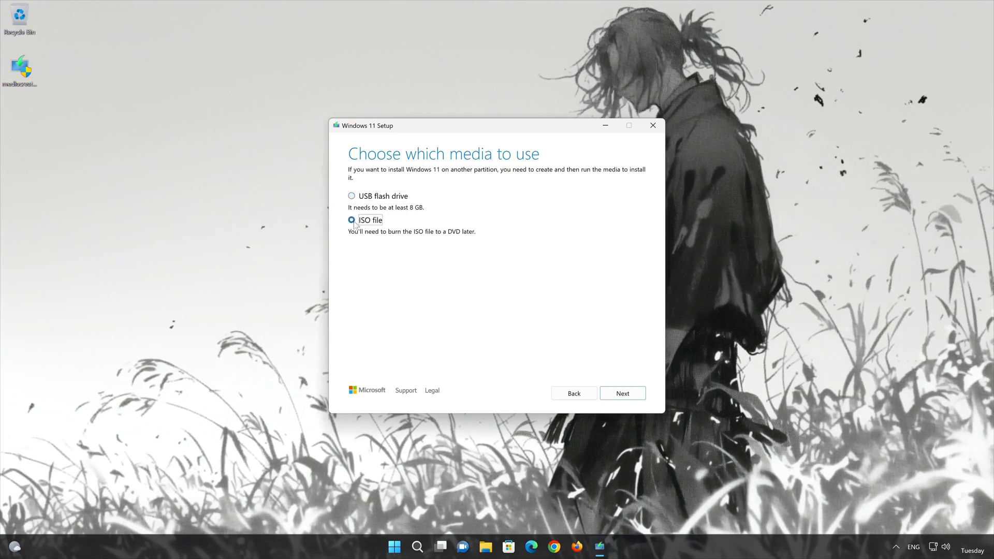
click(627, 397)
- Save the ISO file as "Windows 11" in the Desktop folder
key(End)
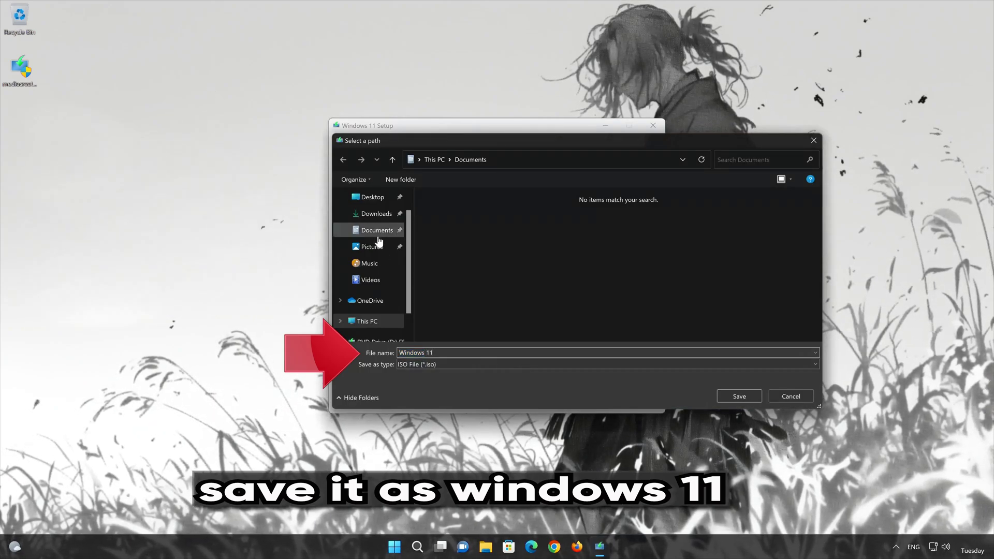
click(372, 197)
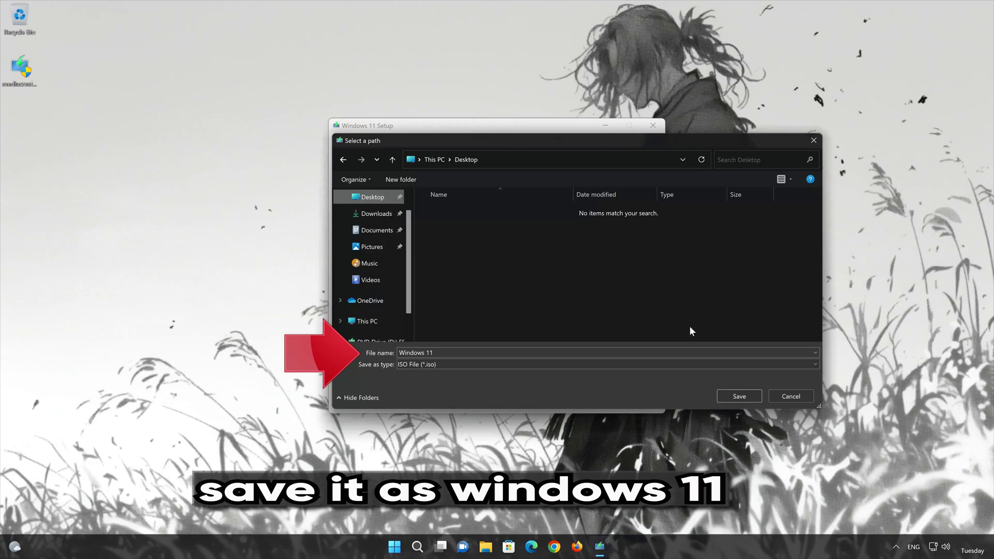
click(748, 396)
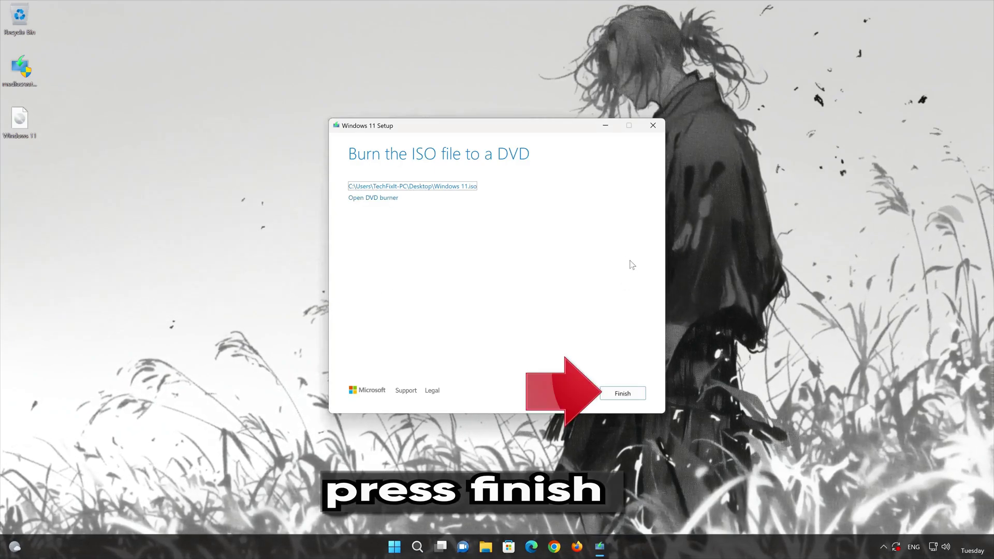
- Finish the media creation setup and open the Windows 11 ISO file on the desktop to mount it
click(622, 394)
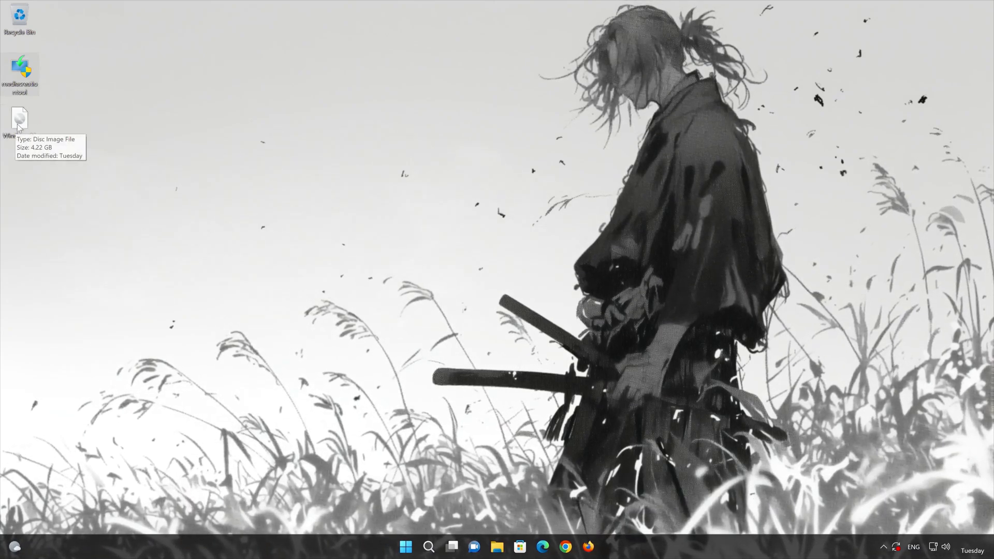
double_click(17, 123)
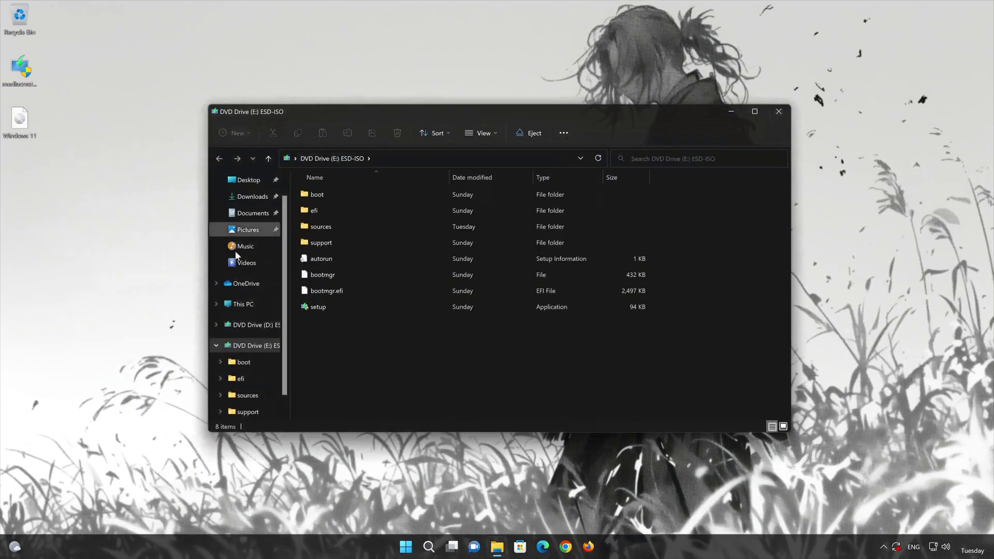
- Run the setup application from the mounted ESD-ISO drive, allow it to make changes, and close the drive's folder window
double_click(373, 306)
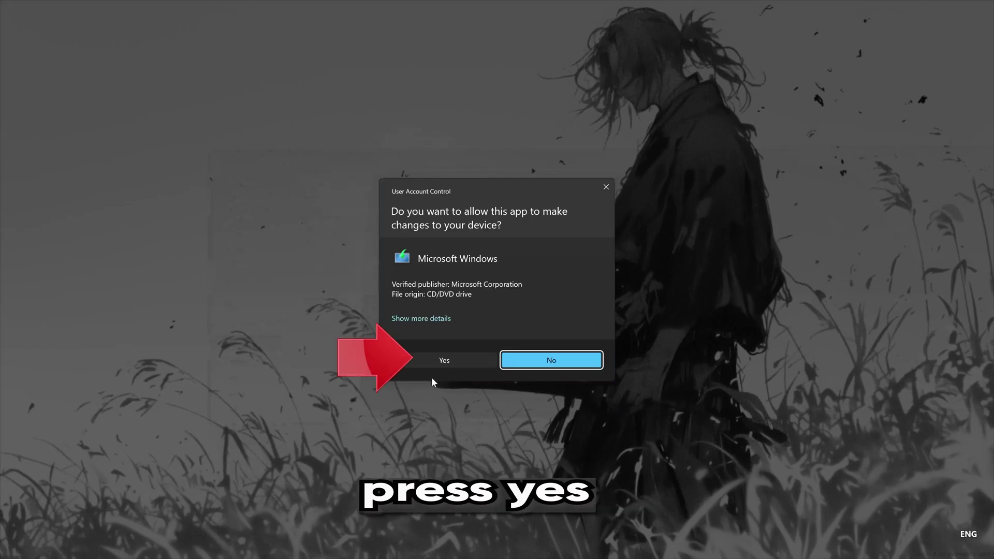
click(444, 360)
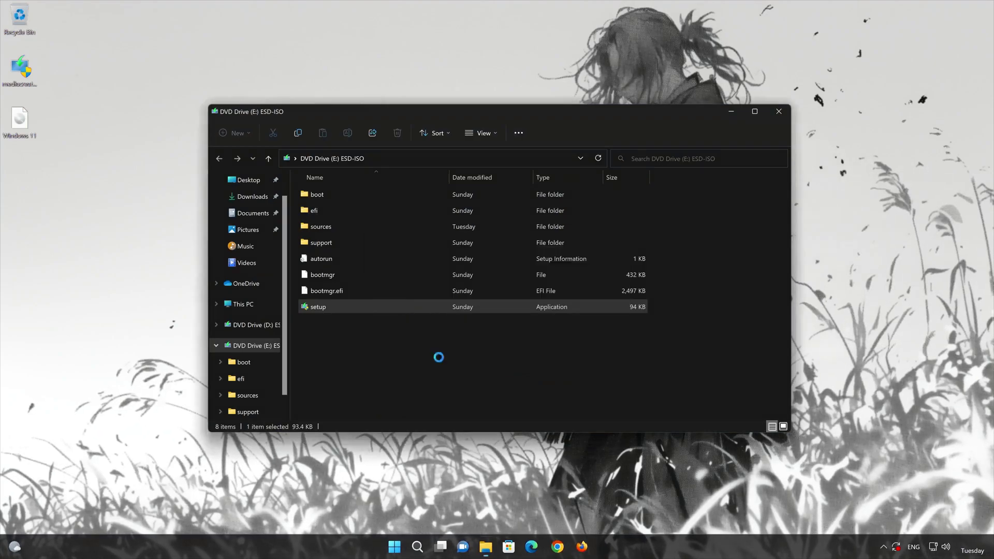
click(777, 112)
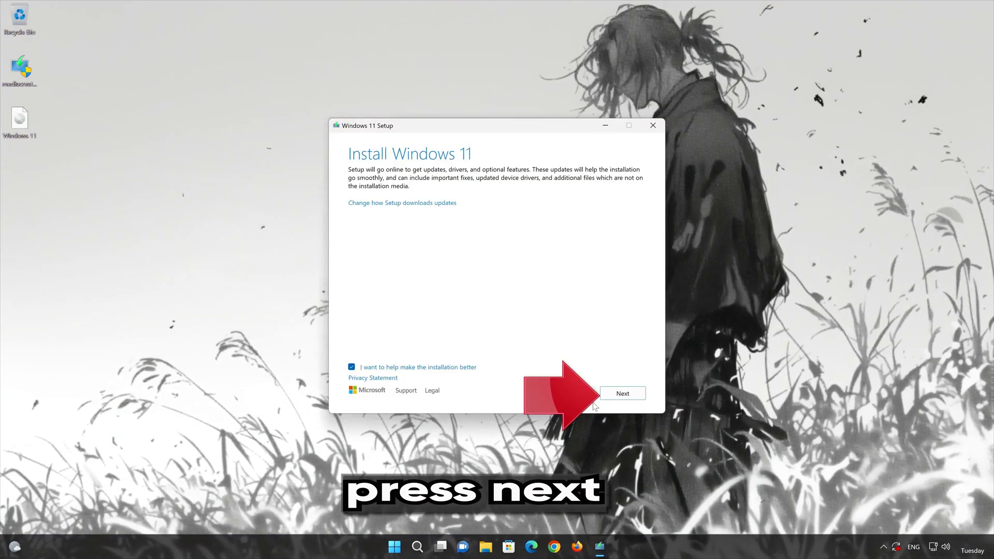
- Proceed through Windows 11 Setup, accept the license terms, and start installing Windows 11 Pro while keeping personal files and apps
click(622, 397)
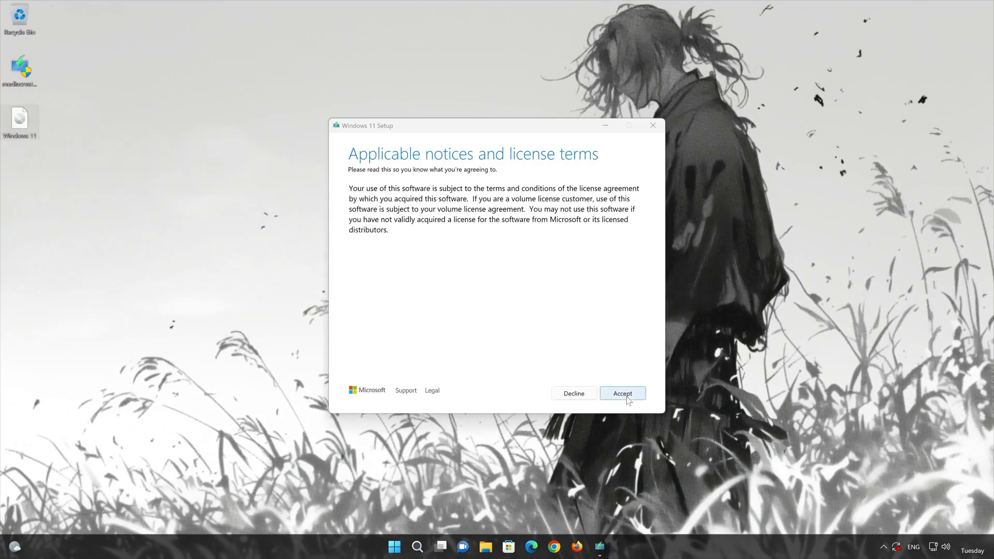
click(626, 397)
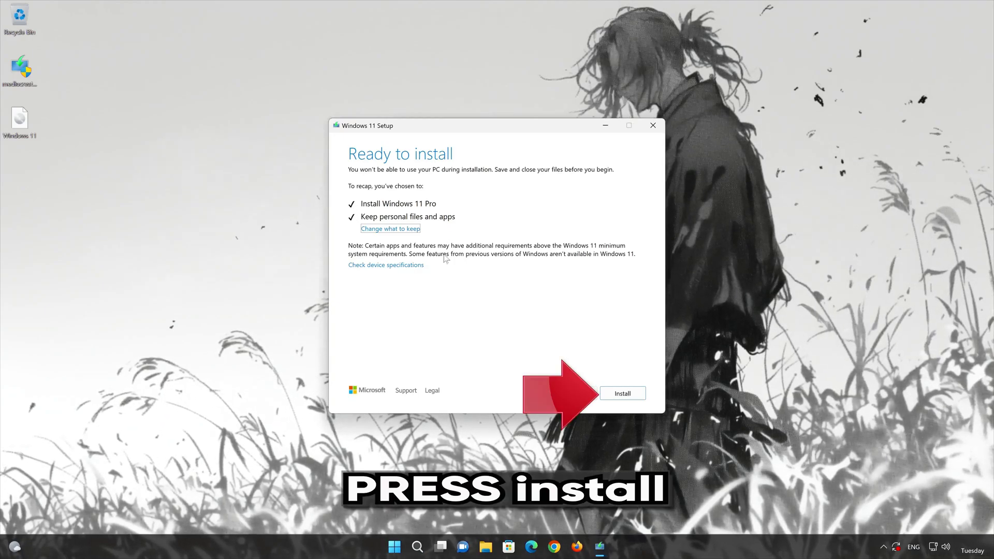
click(634, 396)
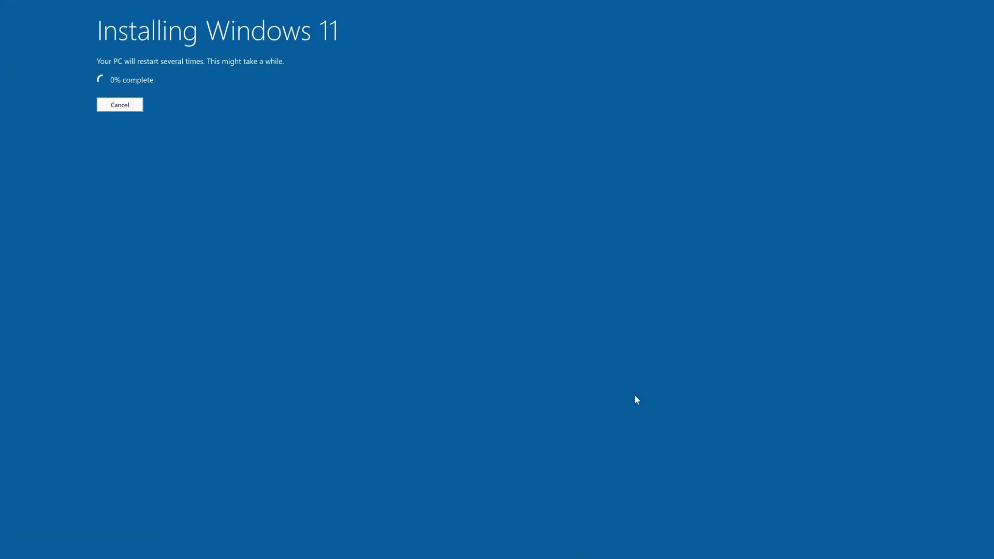